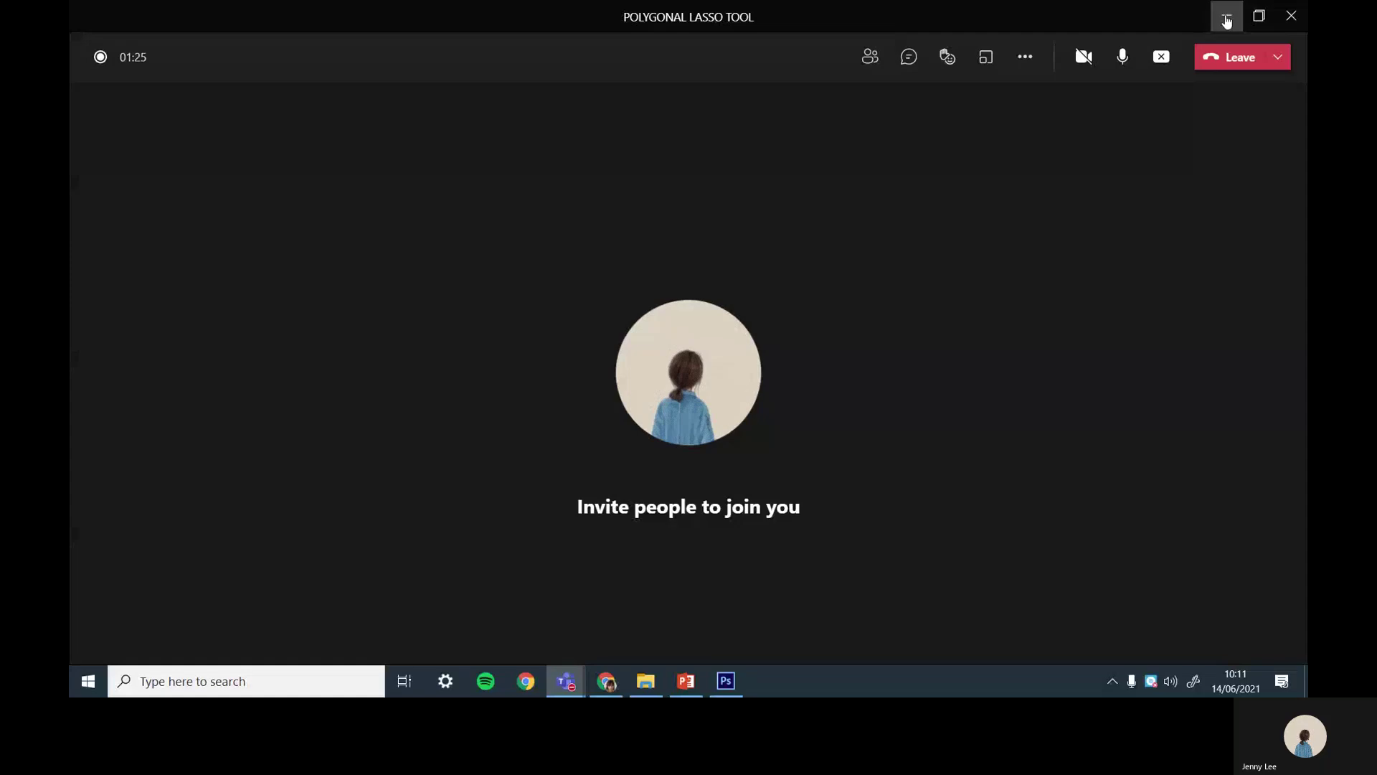
- Minimise the Teams meeting window so Photoshop's portrait photo is visible
click(1227, 19)
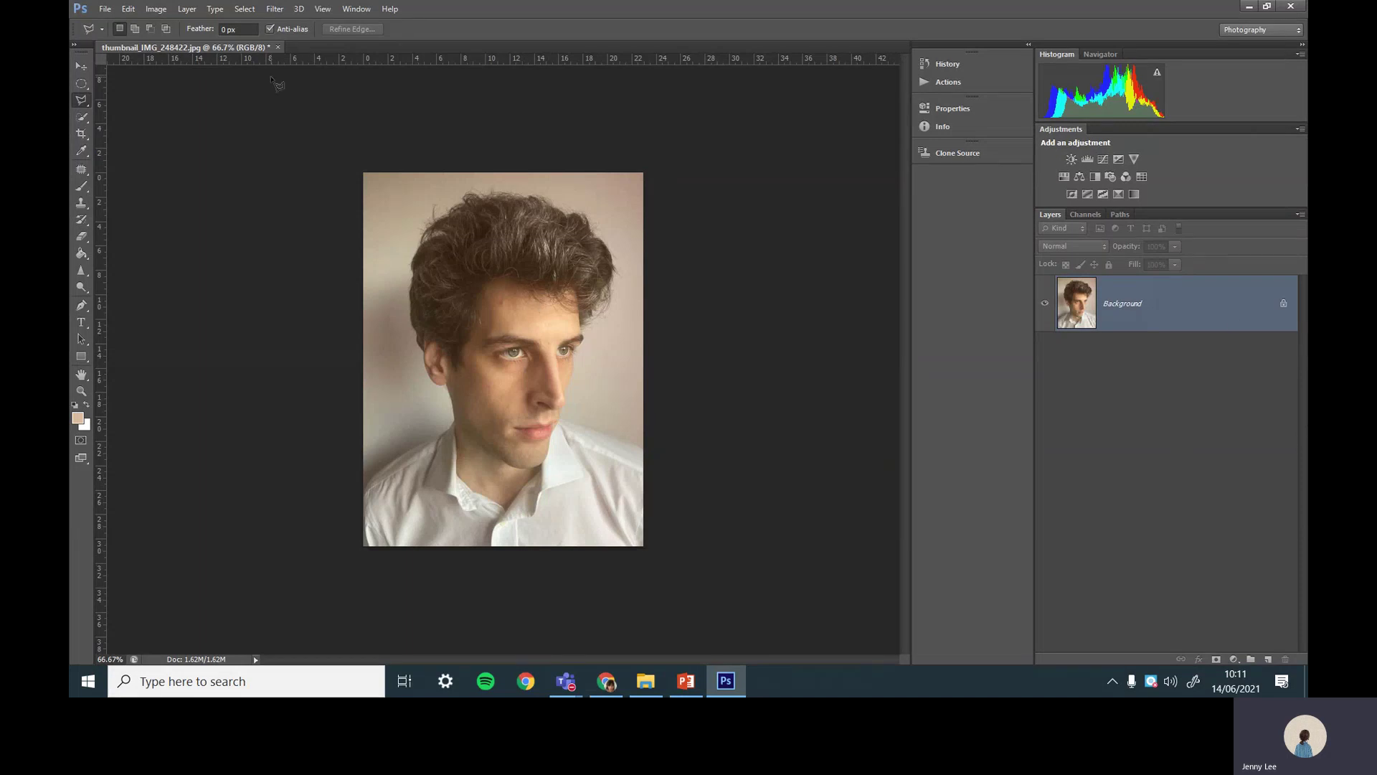
- Switch to the Polygonal Lasso Tool and view the portrait at 100%
right_click(84, 102)
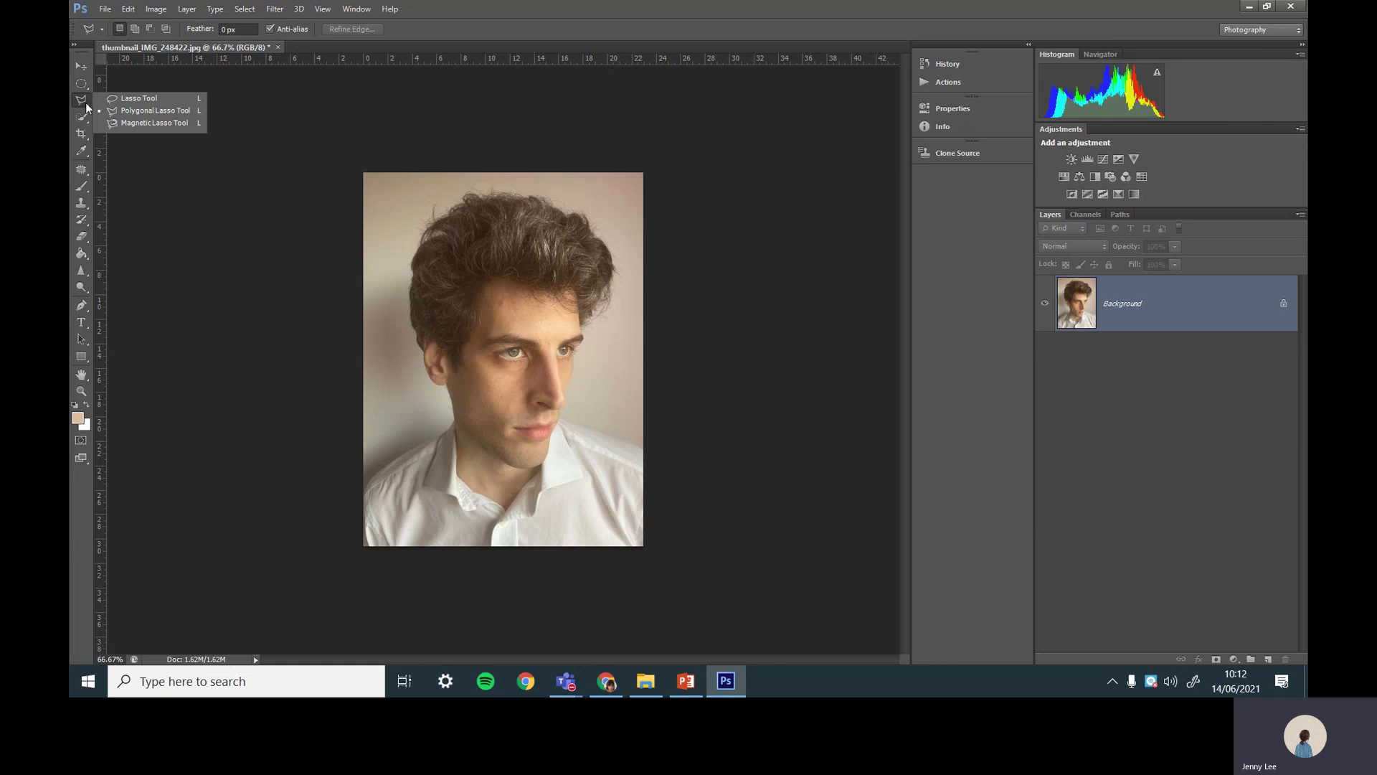
click(165, 112)
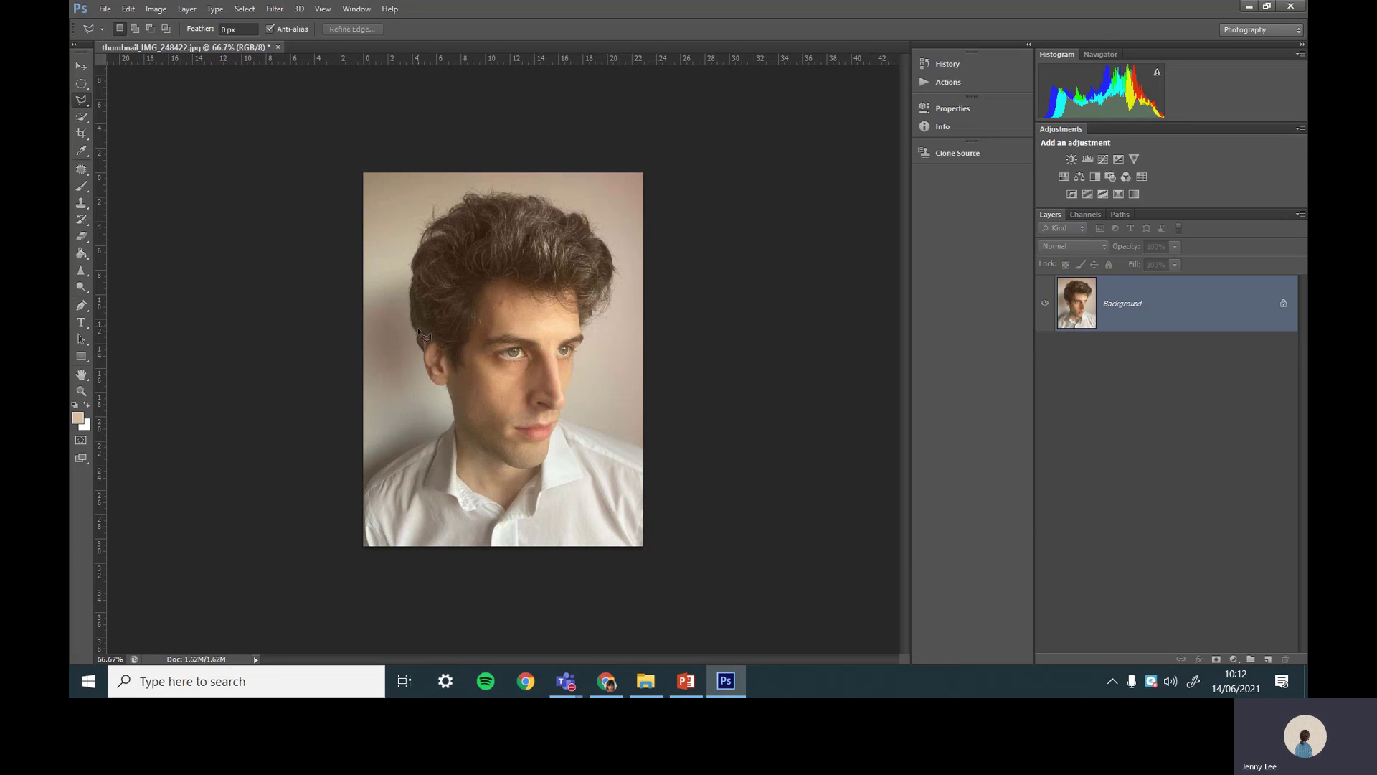
click(83, 103)
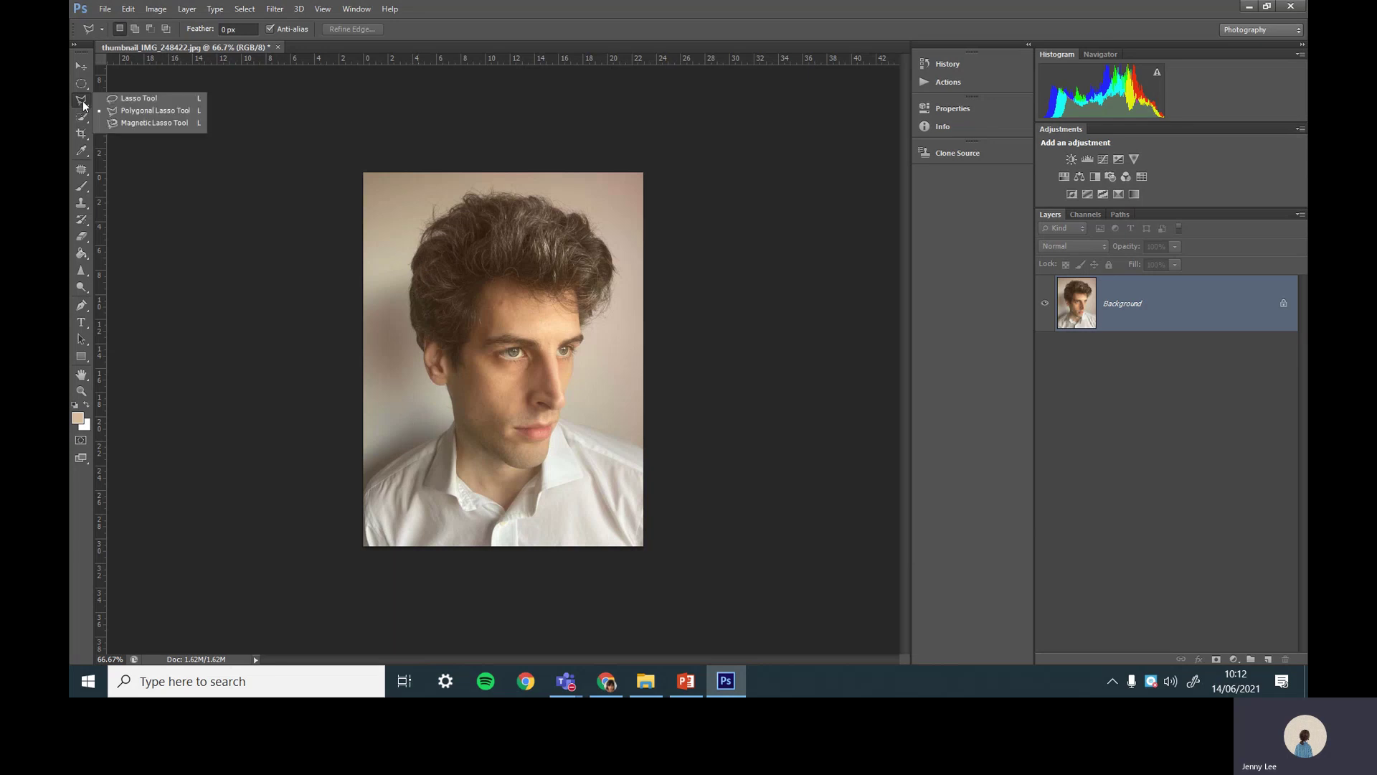
click(170, 112)
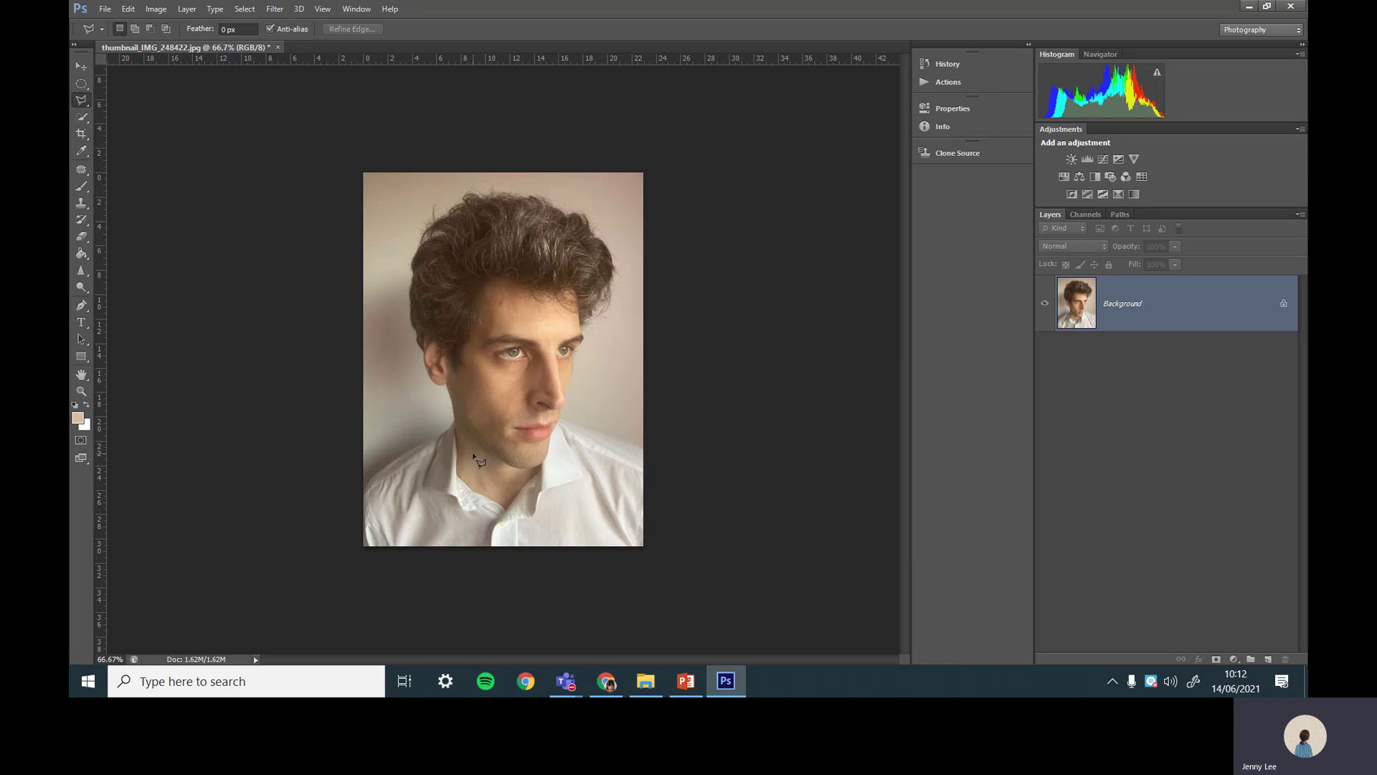
key(ctrl+plus)
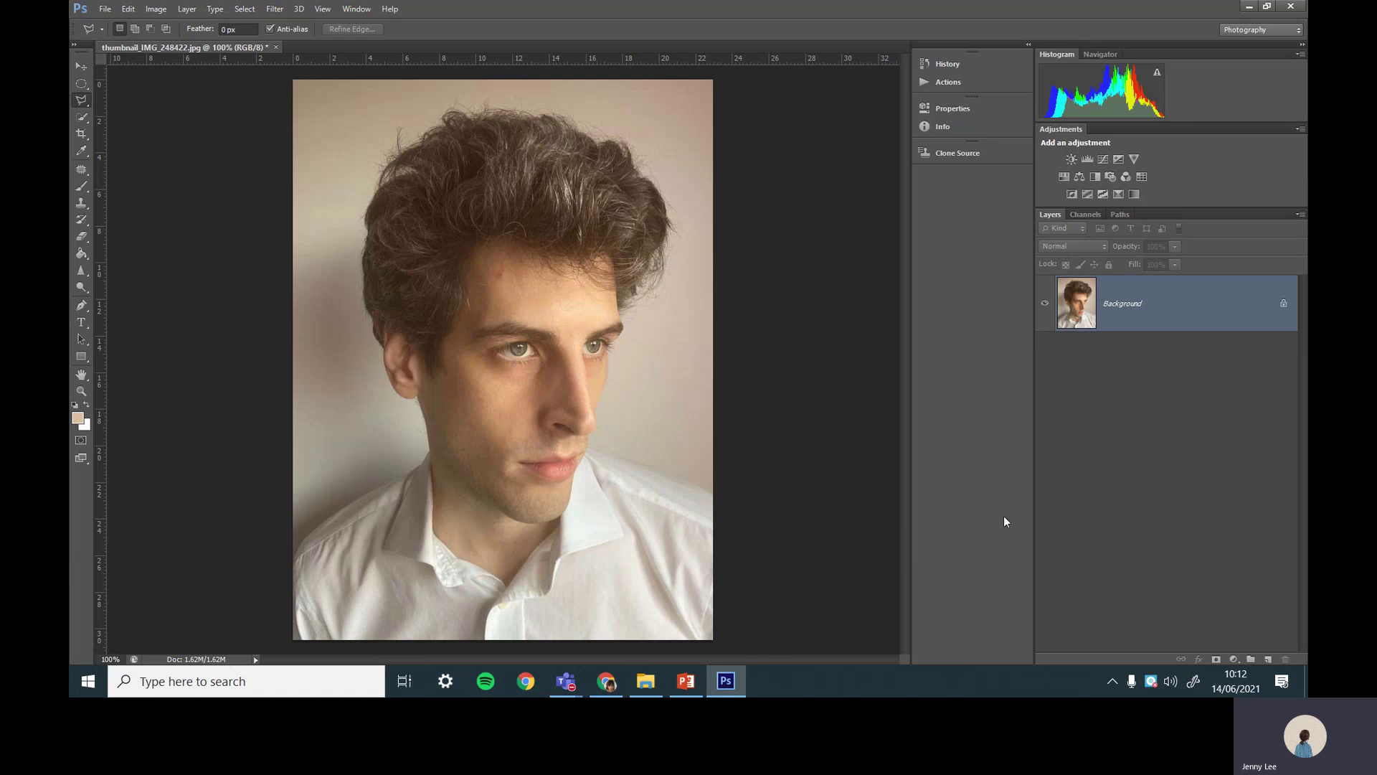
- Duplicate the Background layer as 'MAIN IMAGE' and make it the active layer
right_click(1138, 309)
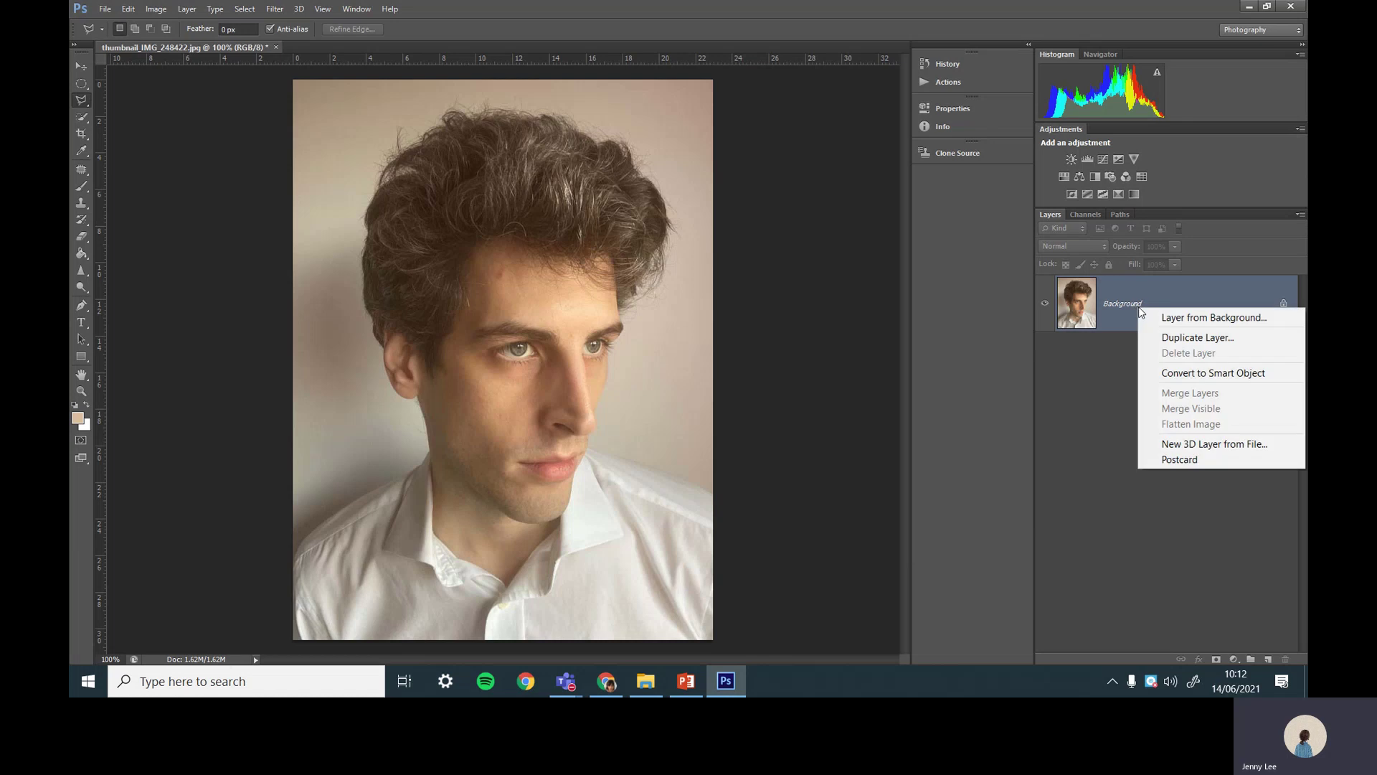
click(1228, 341)
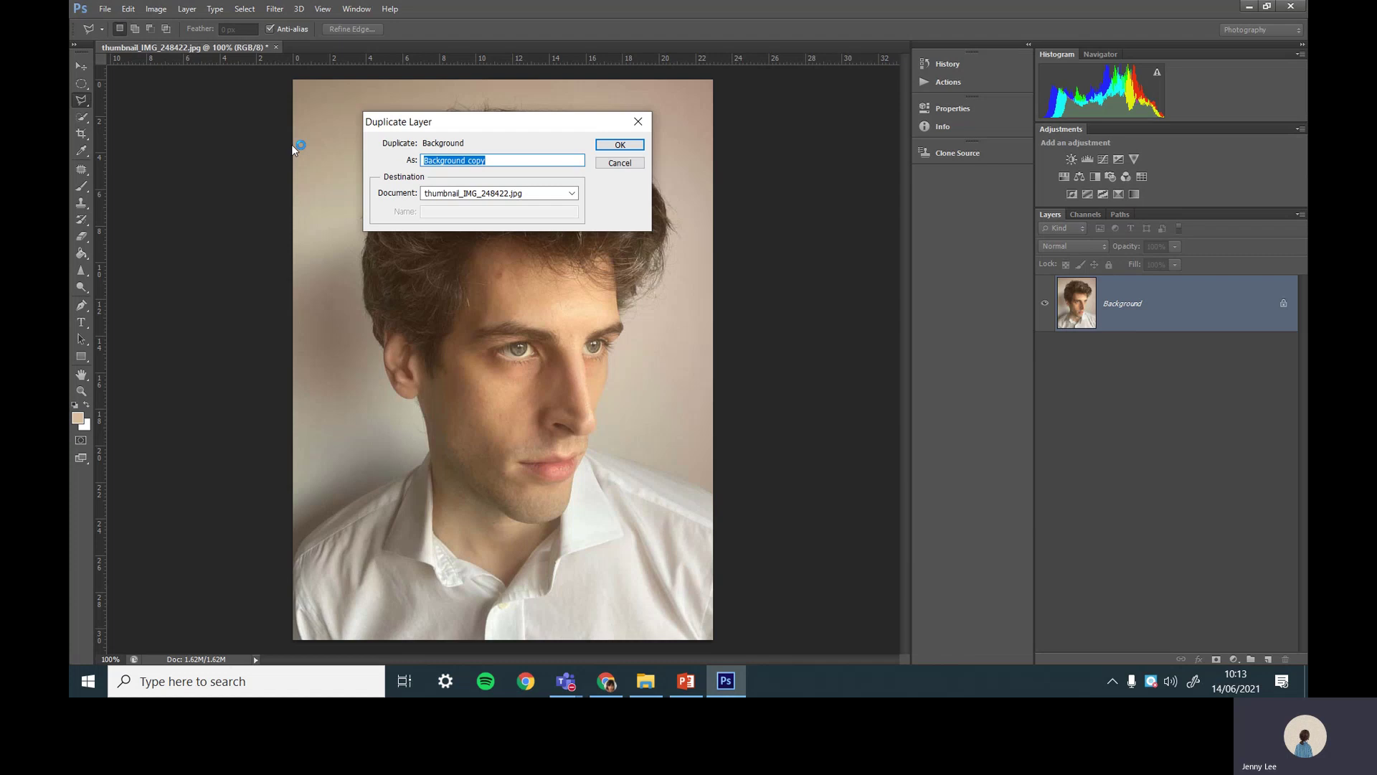
text(MAIN IMAGE)
key(Return)
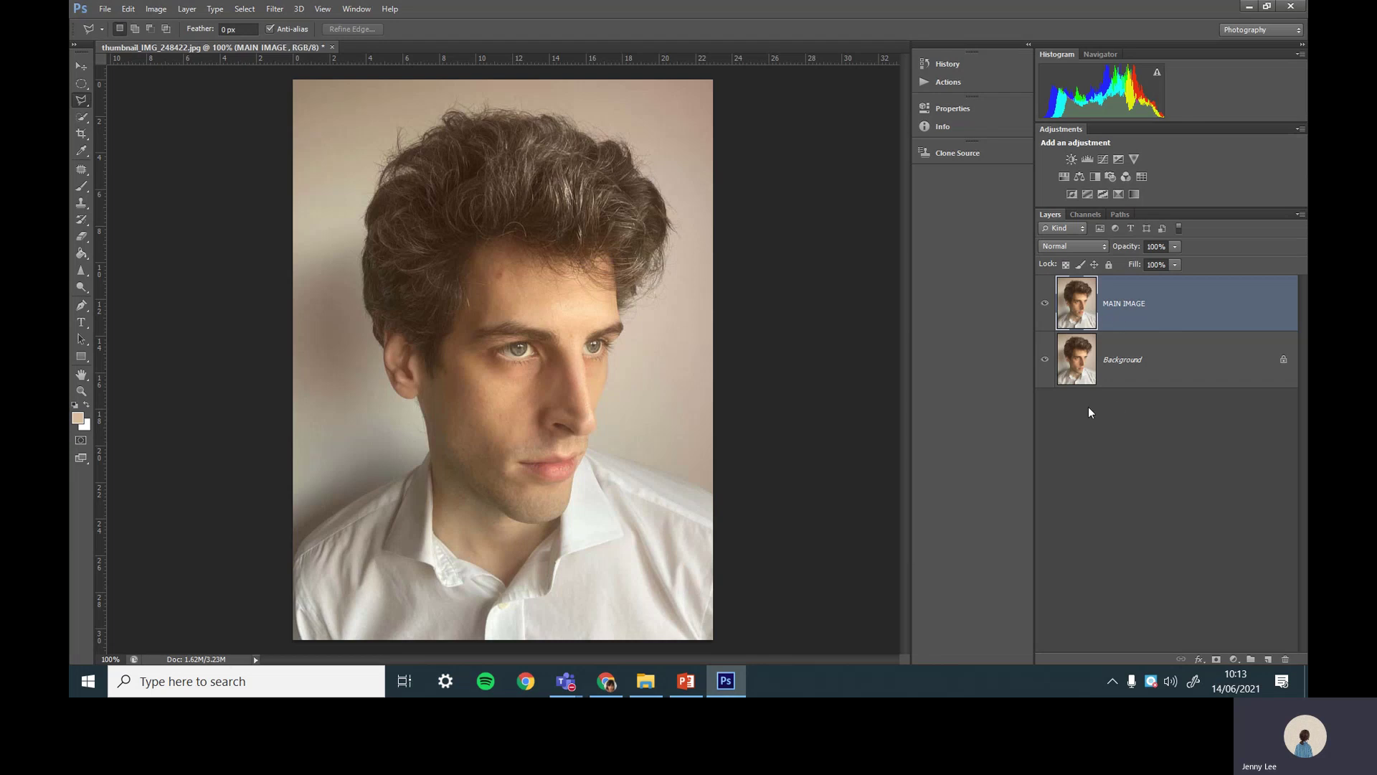
click(1083, 375)
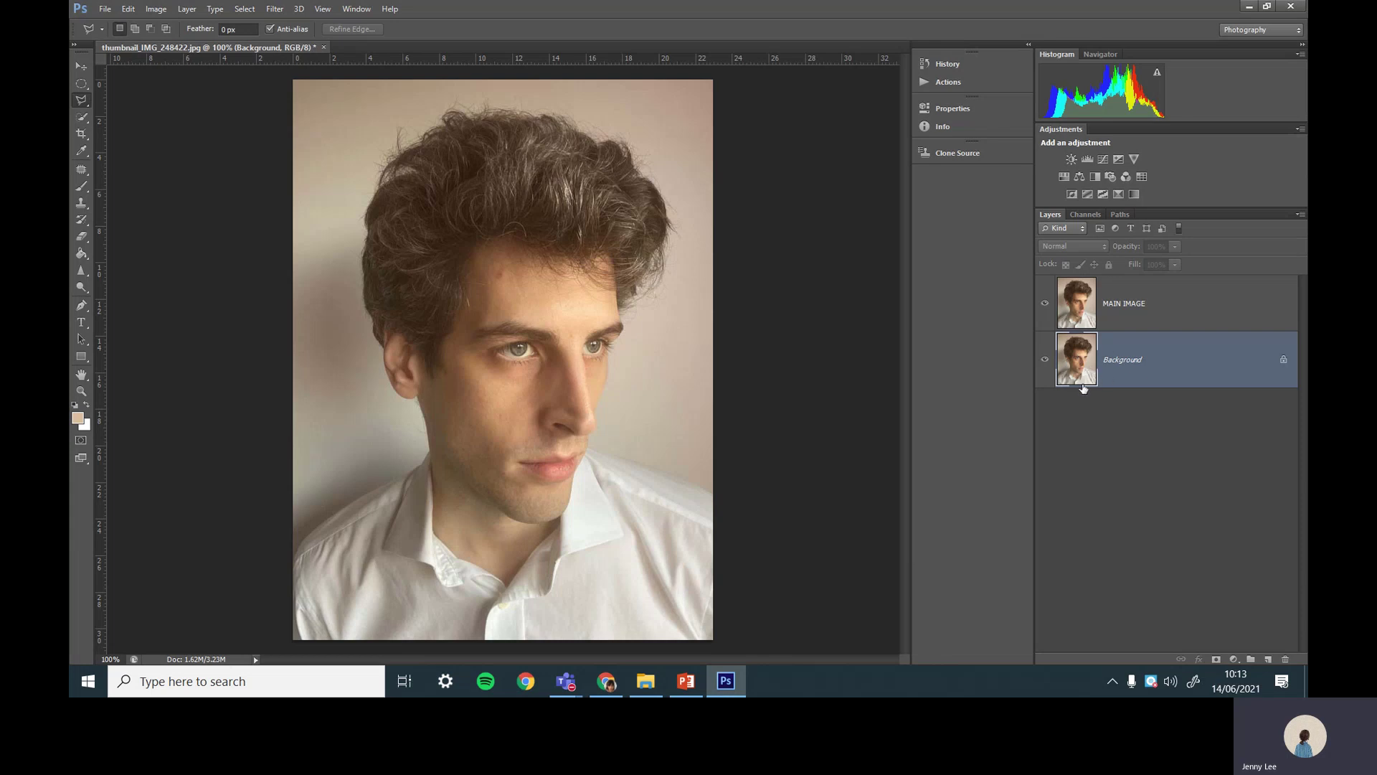
click(1140, 325)
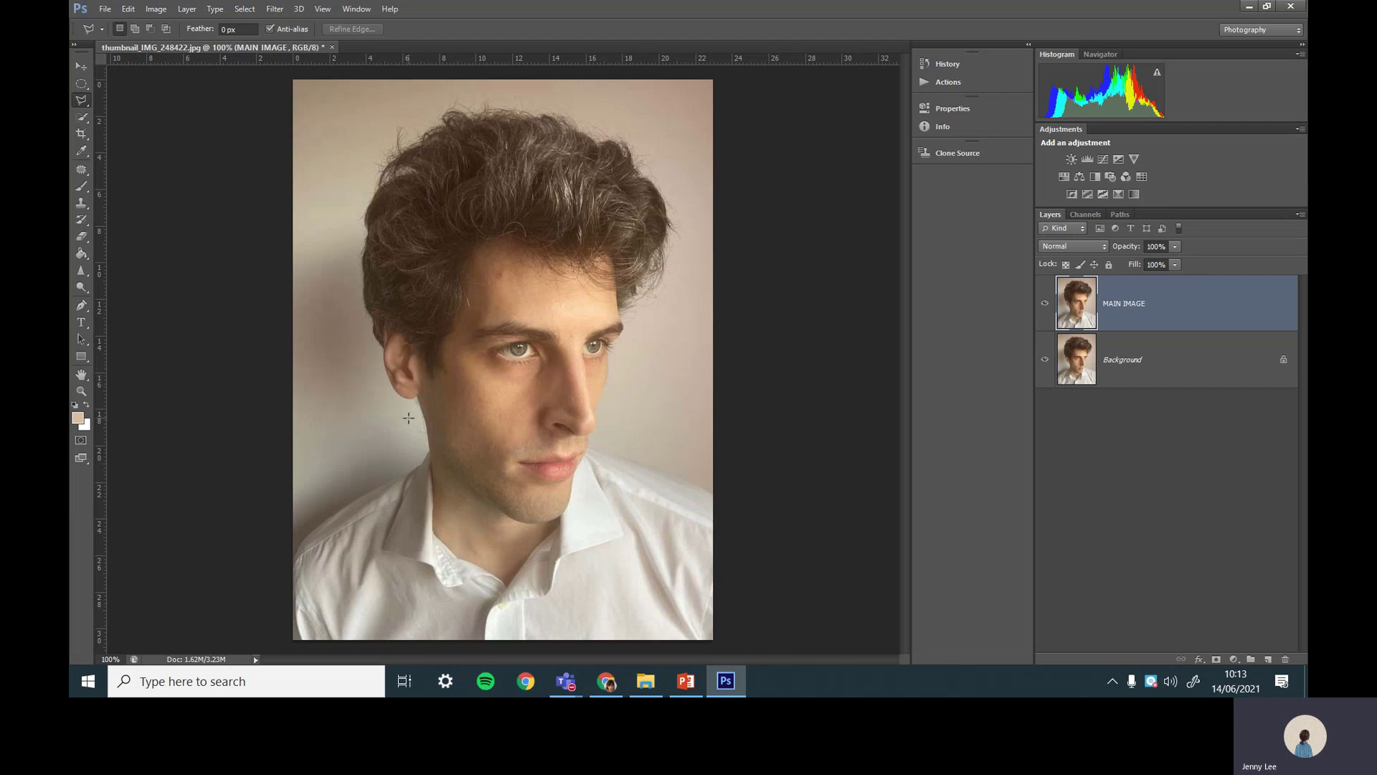
- Pick the Polygonal Lasso Tool and magnify to 300% around the nose, lips and collar
click(83, 103)
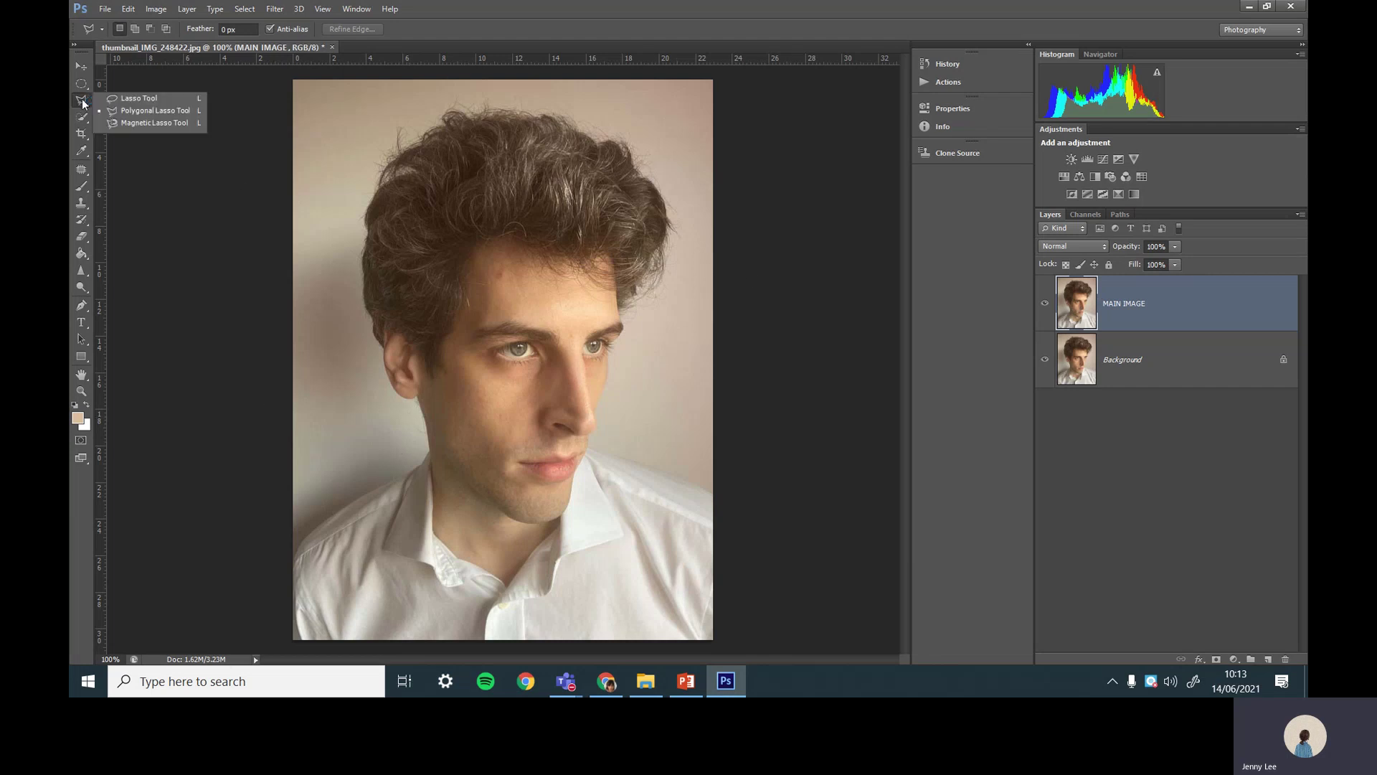
click(131, 111)
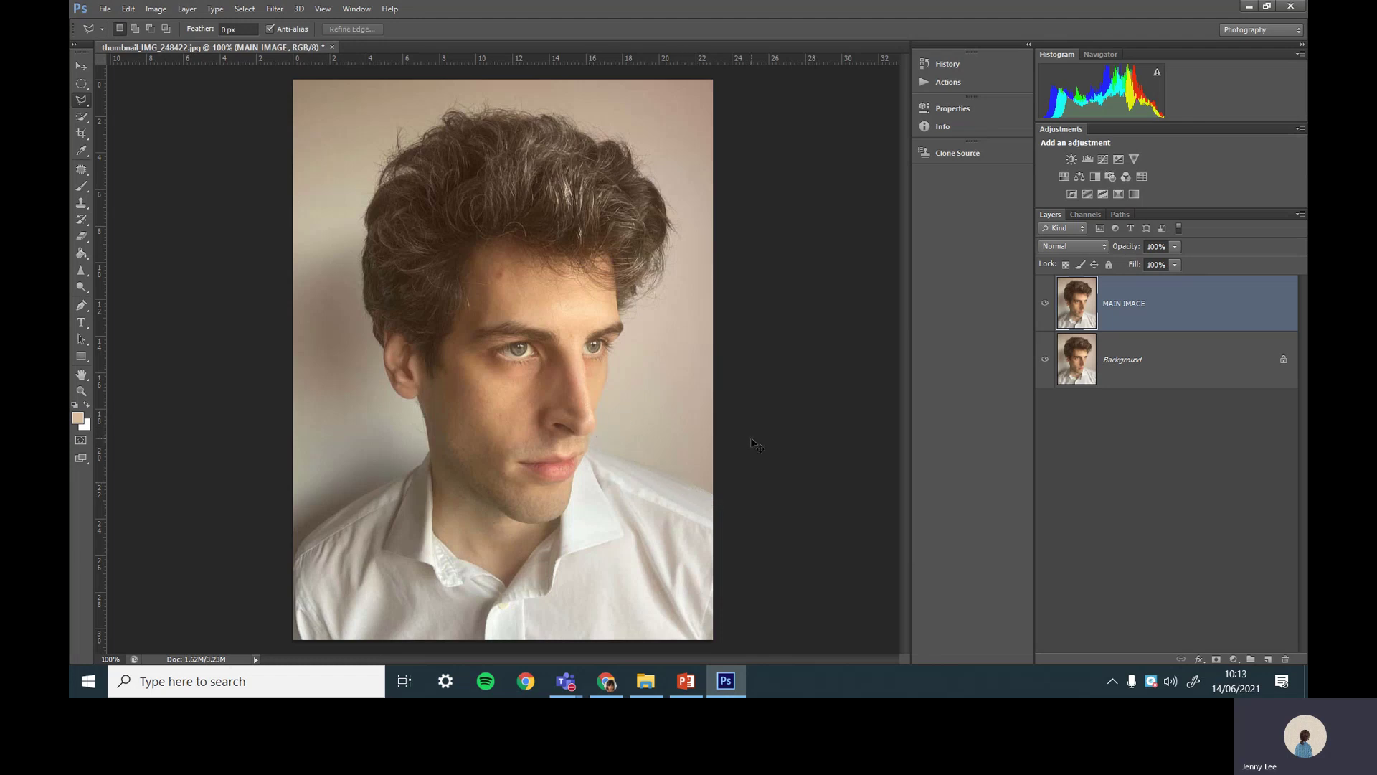
key(ctrl+plus)
key(ctrl+plus)
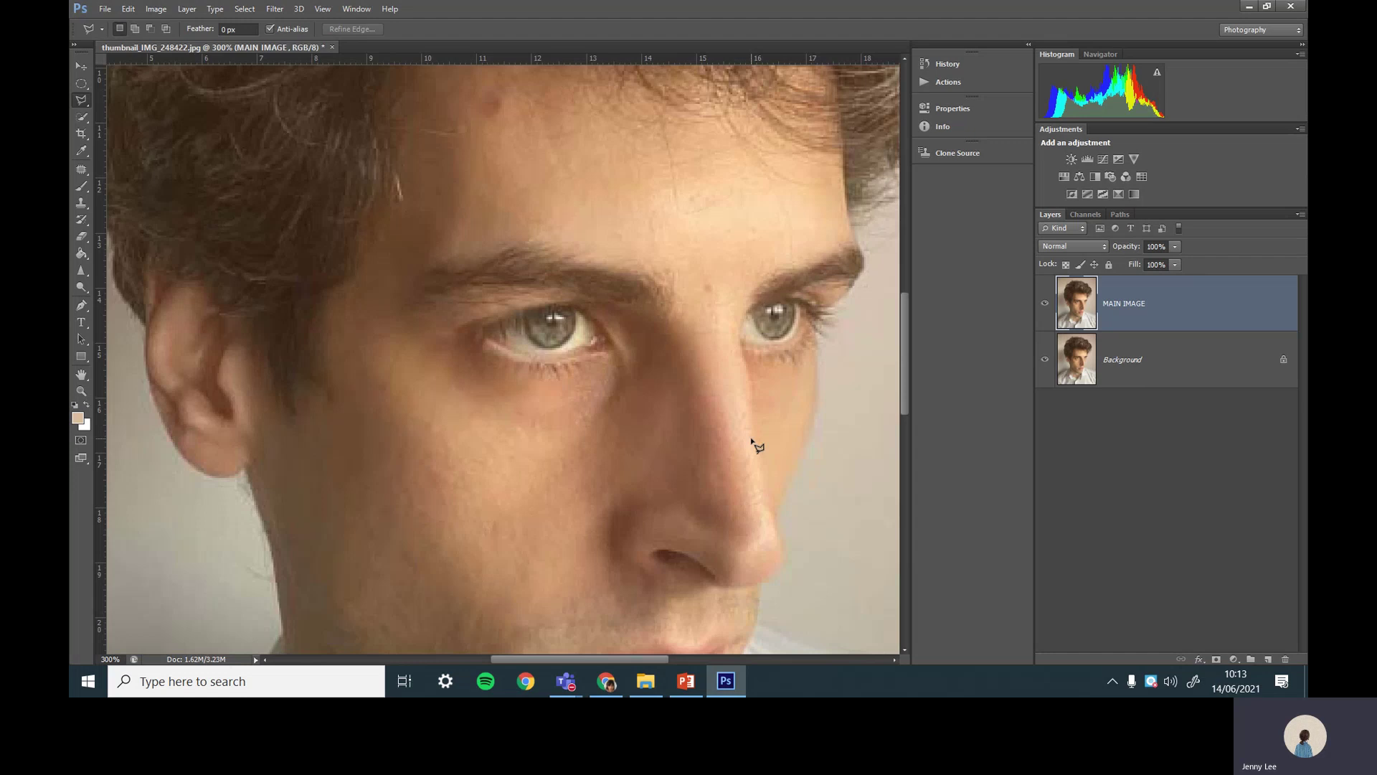
scroll(805, 553, down, 3)
drag(639, 656, 794, 656)
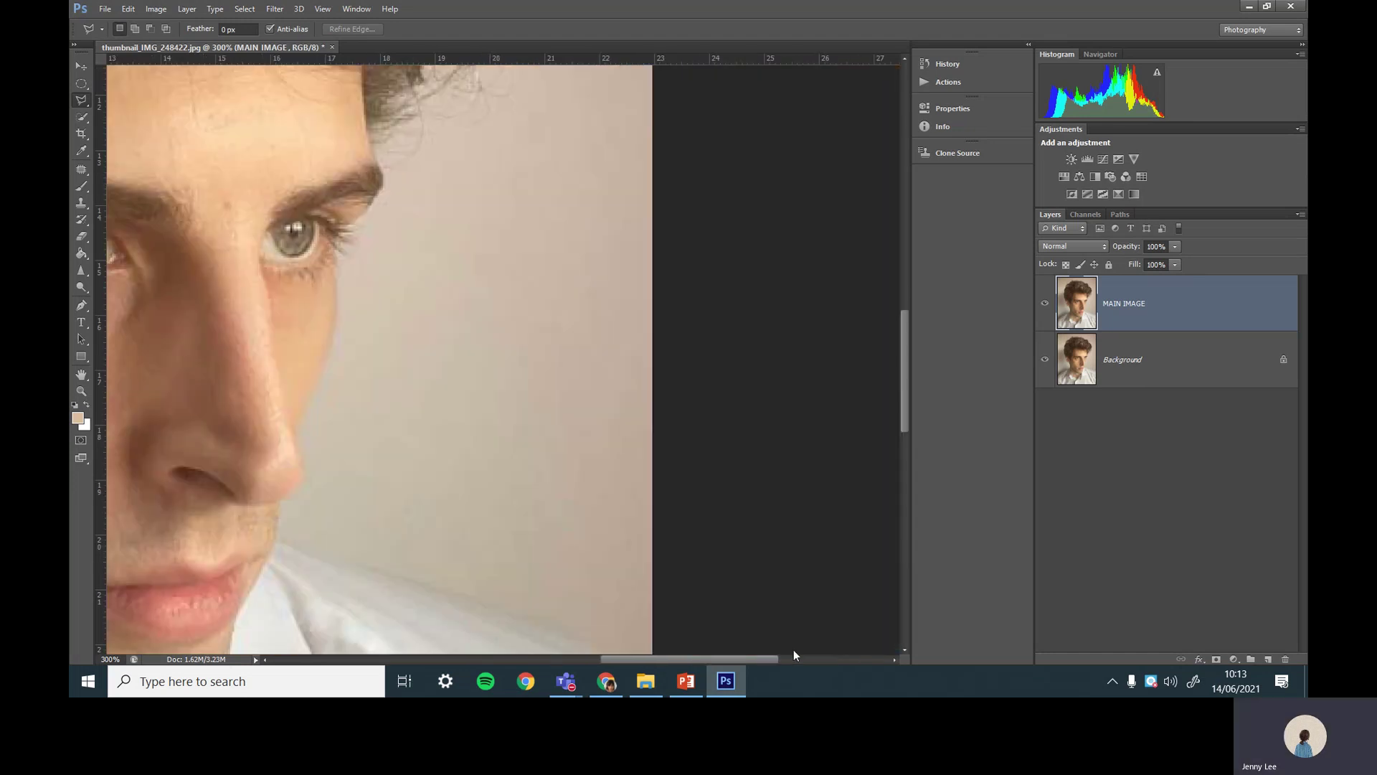
scroll(747, 575, down, 4)
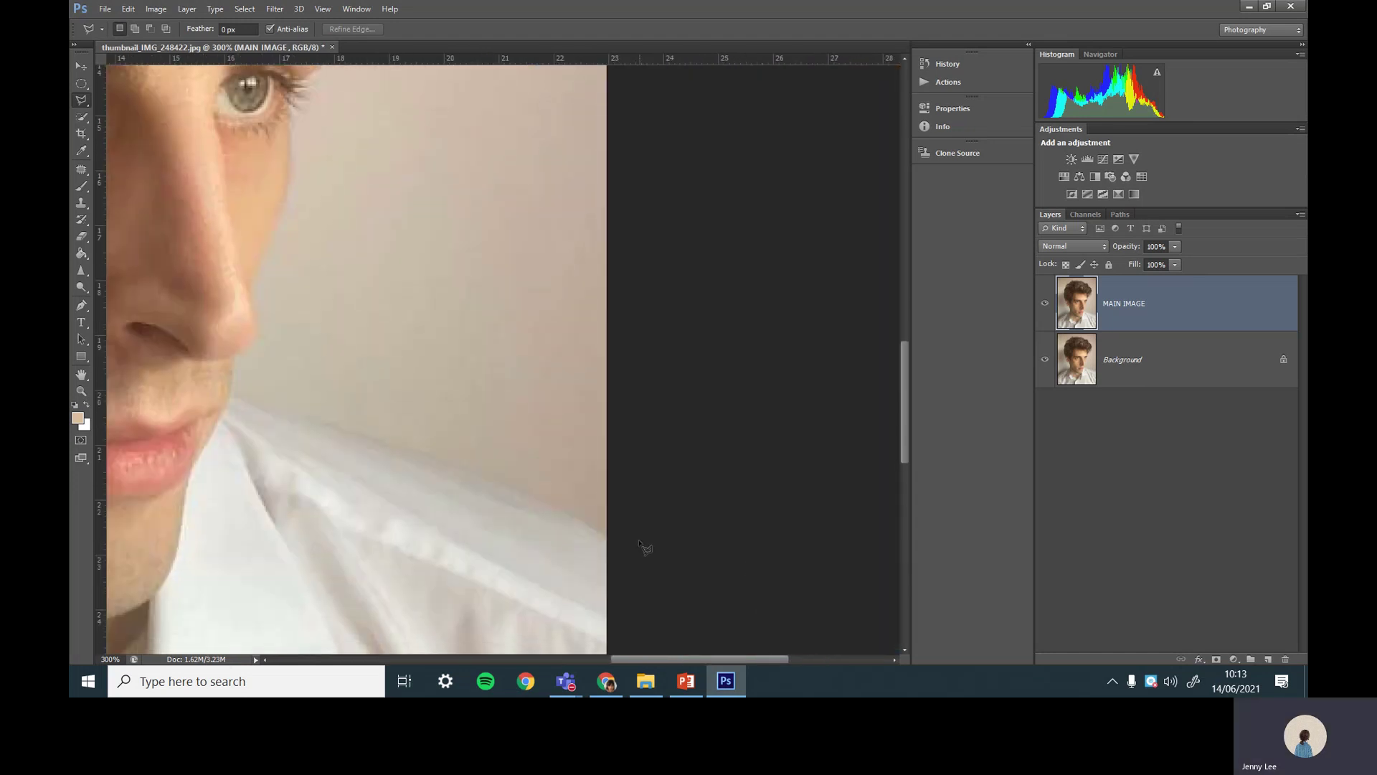
- Draw a trial polygonal selection beside the collar, then deselect it
click(652, 540)
click(606, 534)
click(583, 520)
double_click(257, 326)
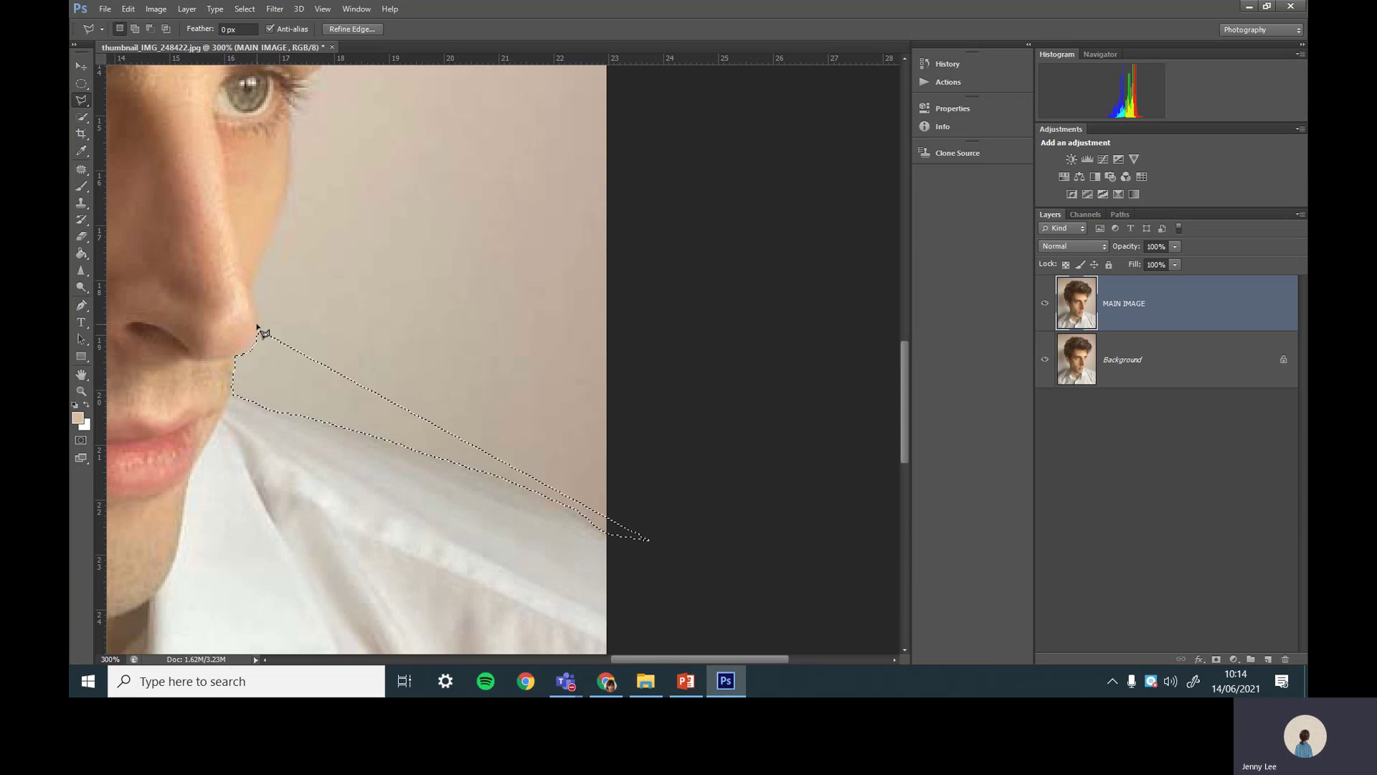
key(ctrl+d)
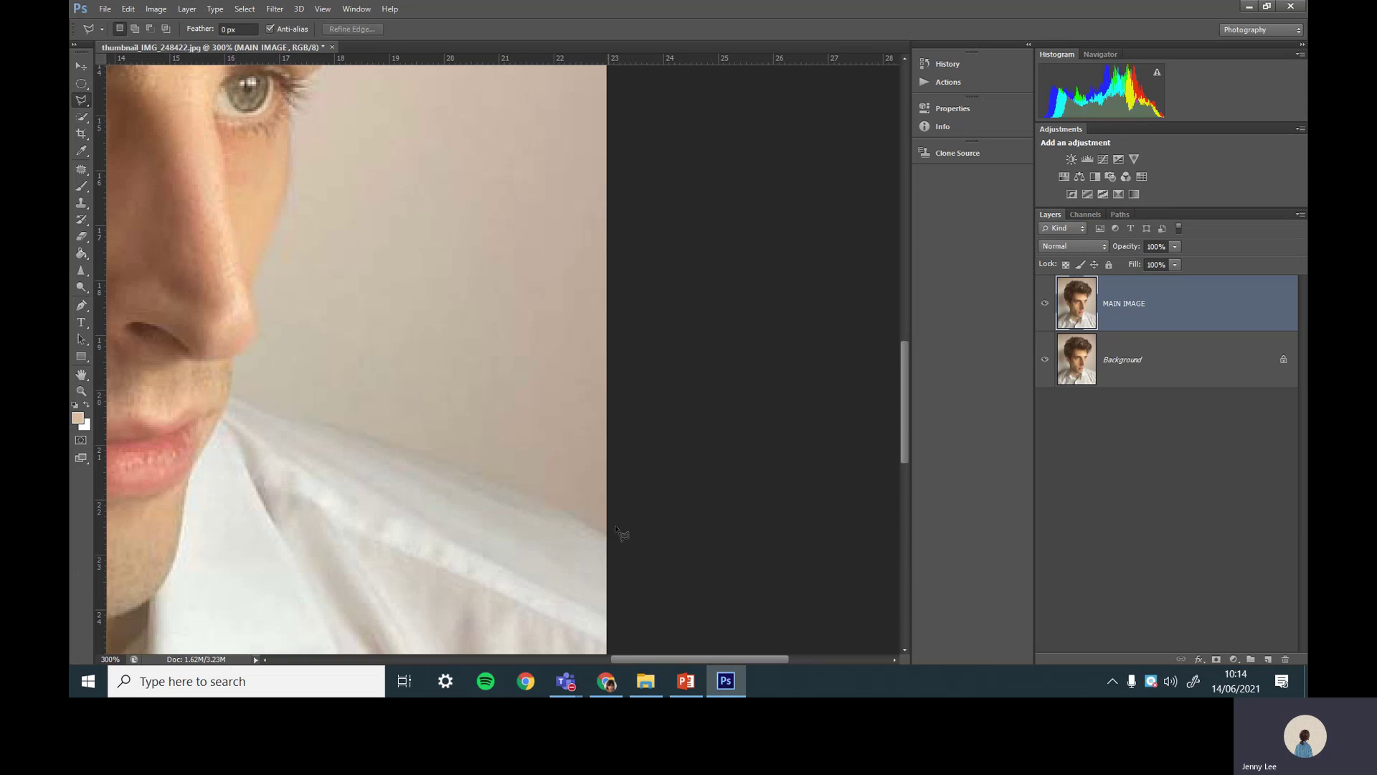
- Start a lasso outline at the right edge and trace over the hair's top and left side
click(619, 537)
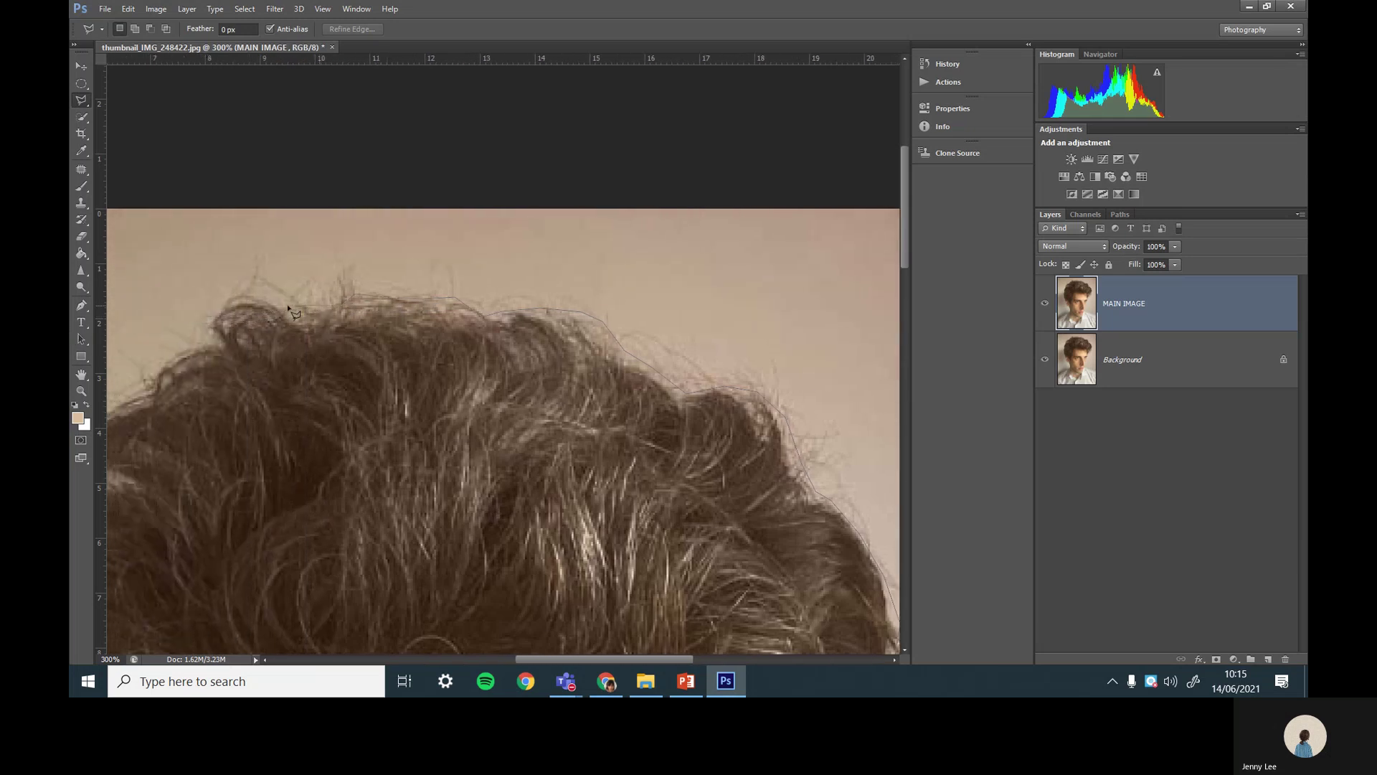
click(210, 309)
click(191, 347)
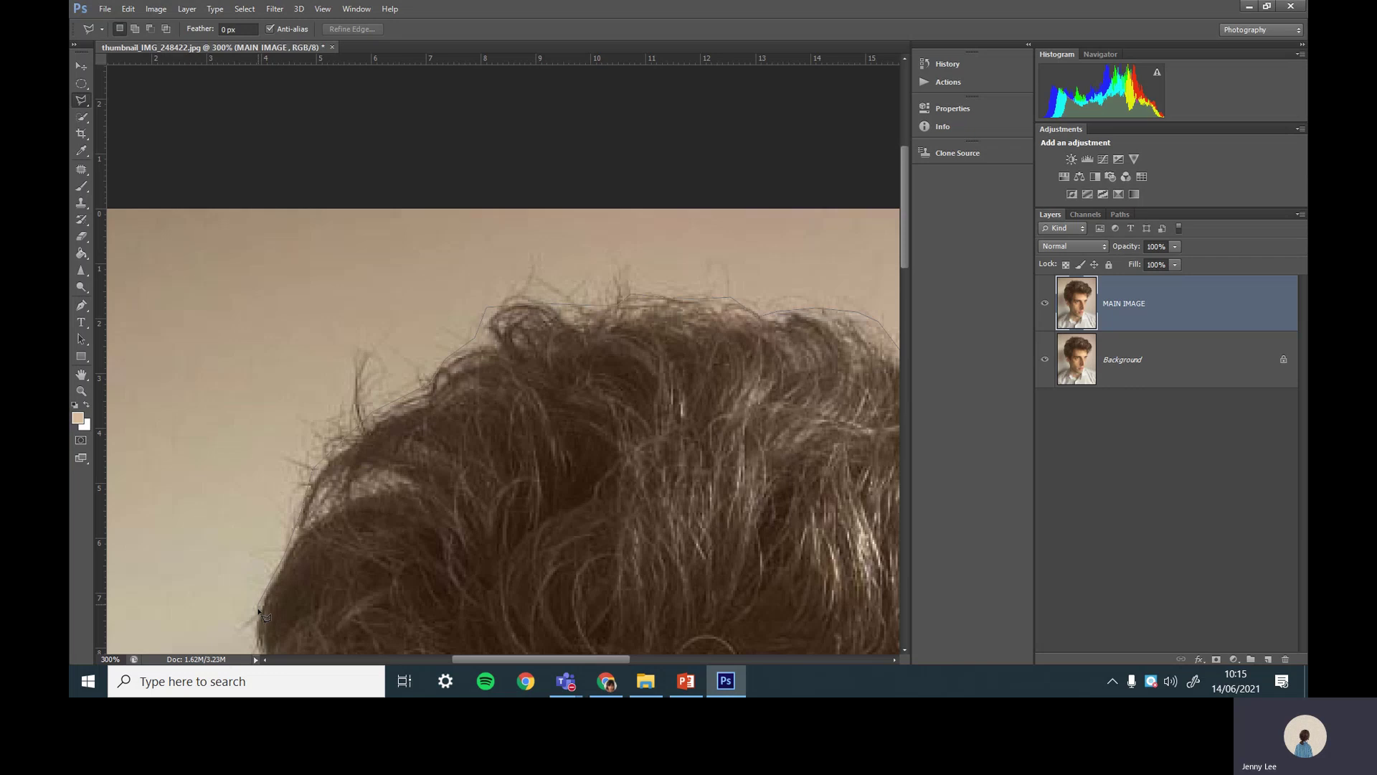
click(263, 649)
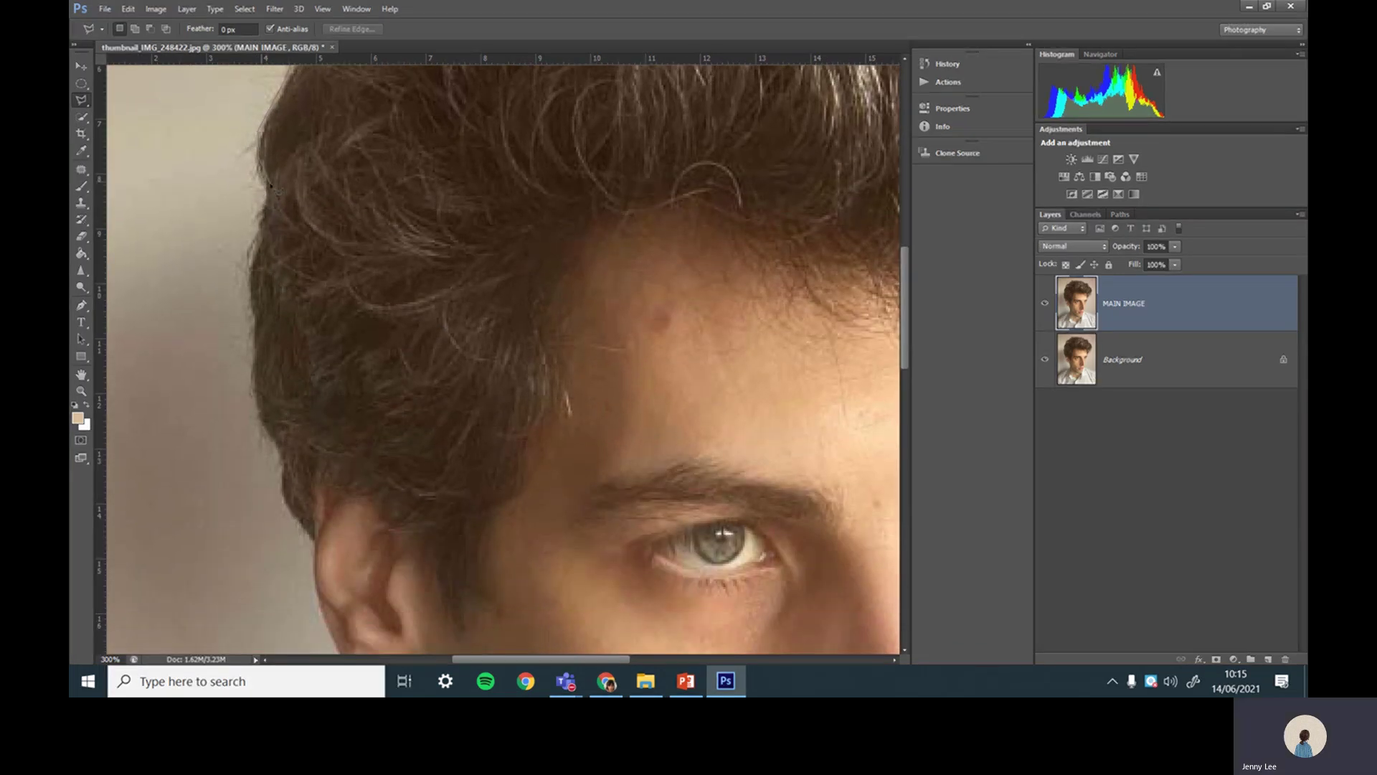
- Continue the lasso outline down the left edge of the hair
click(263, 184)
click(252, 291)
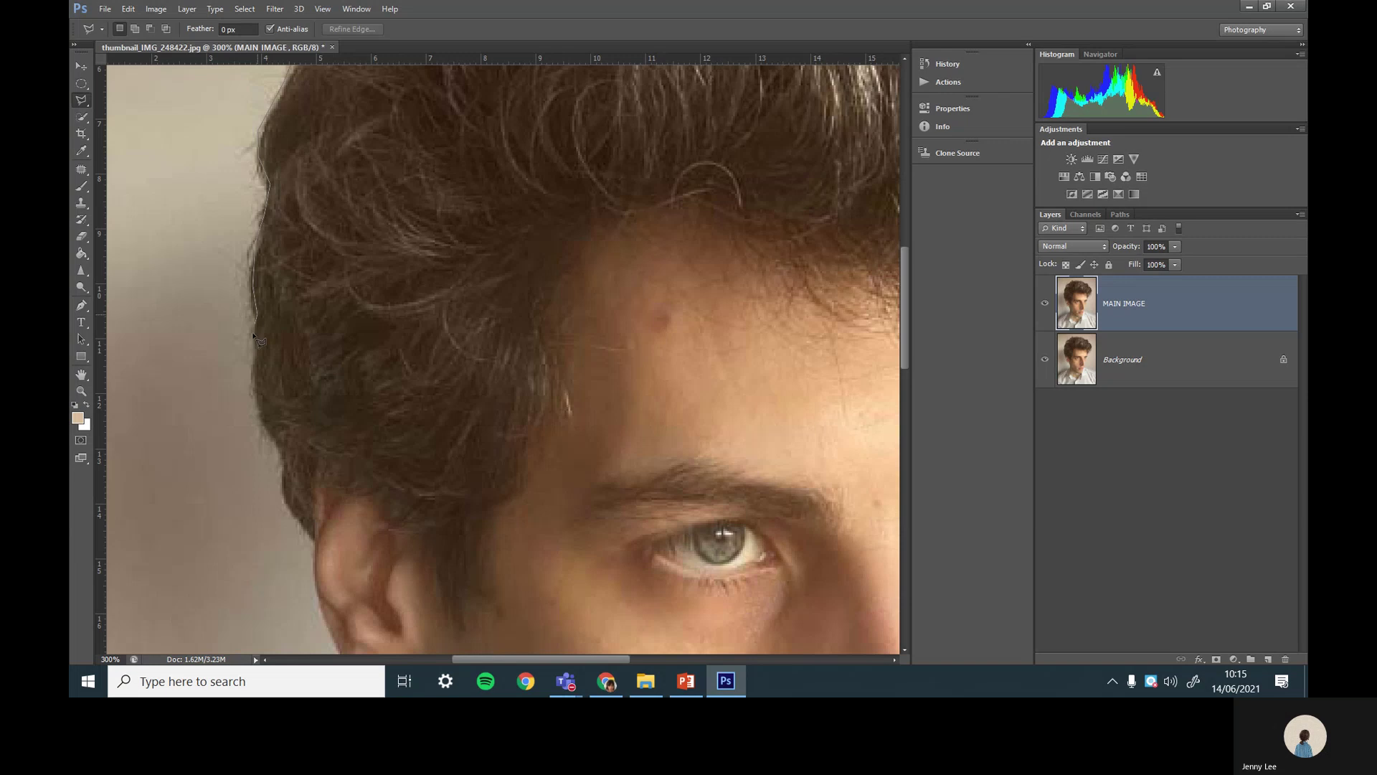
click(255, 391)
click(281, 451)
click(285, 493)
- Trace around the ear, down the neck and along the shoulder to the photo's left edge
scroll(351, 546, down, 5)
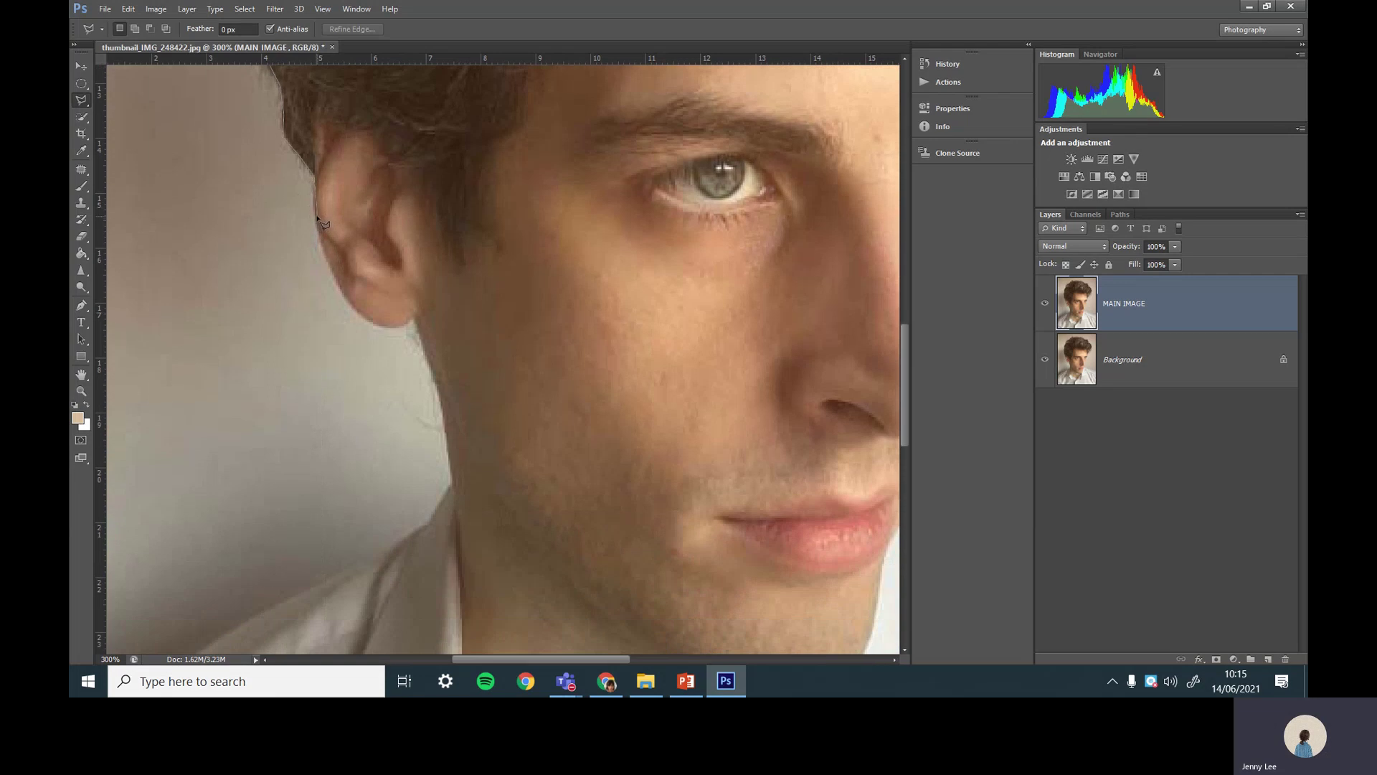
click(317, 217)
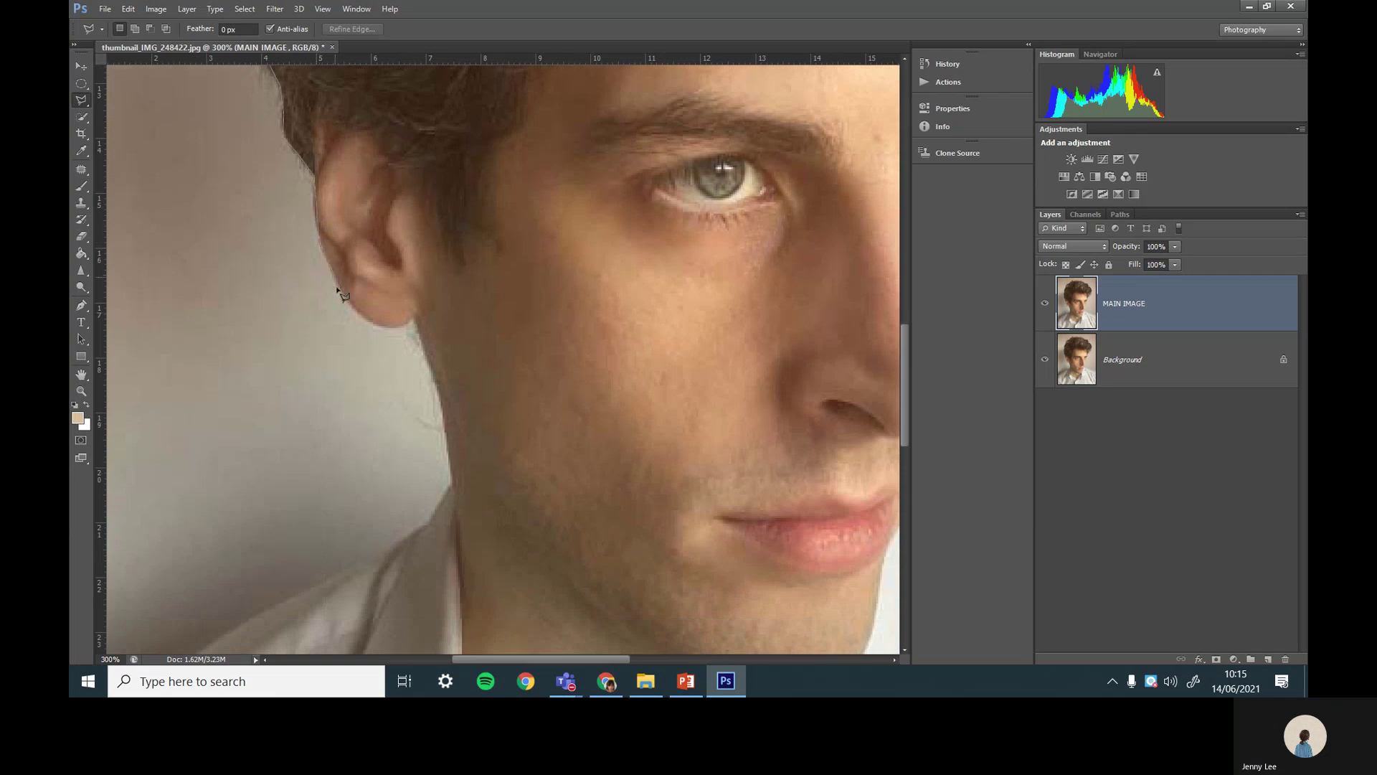
click(357, 308)
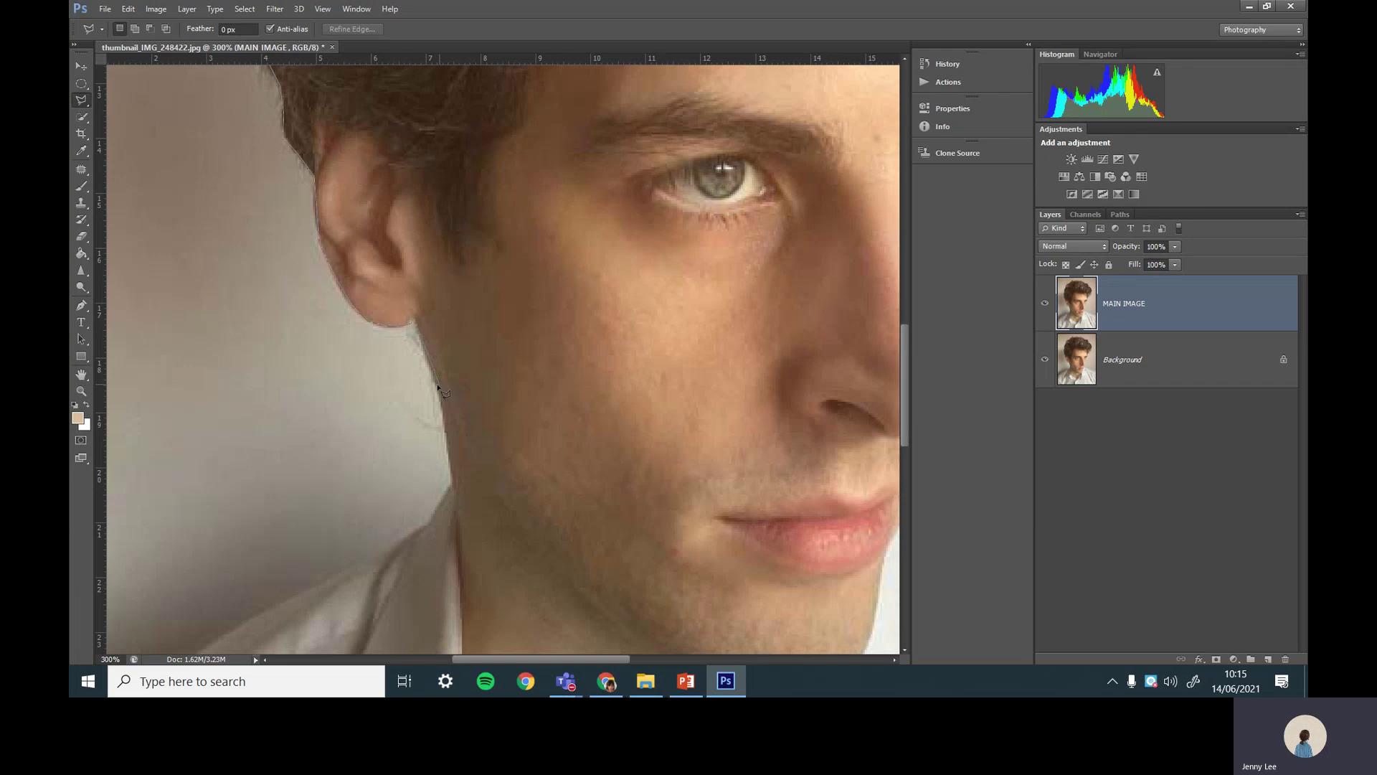
click(446, 428)
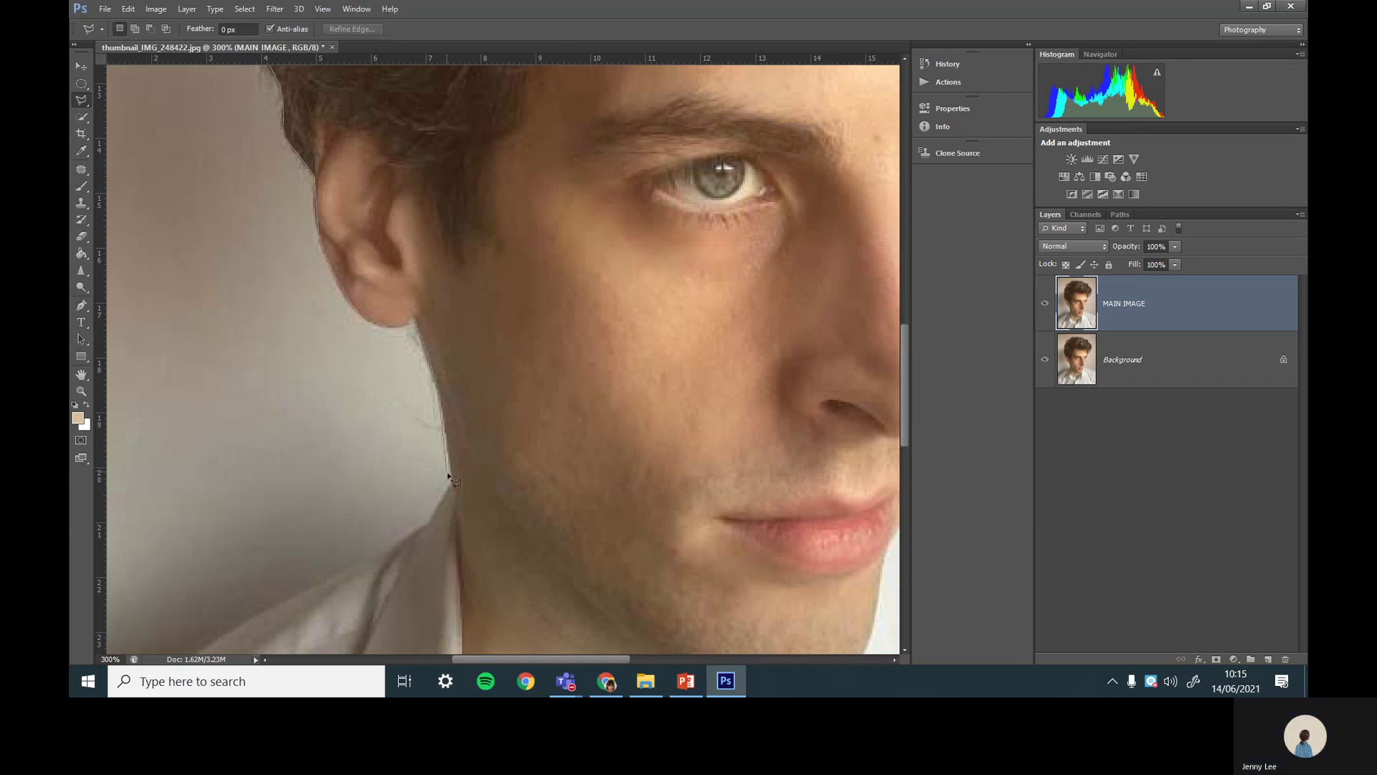
click(426, 527)
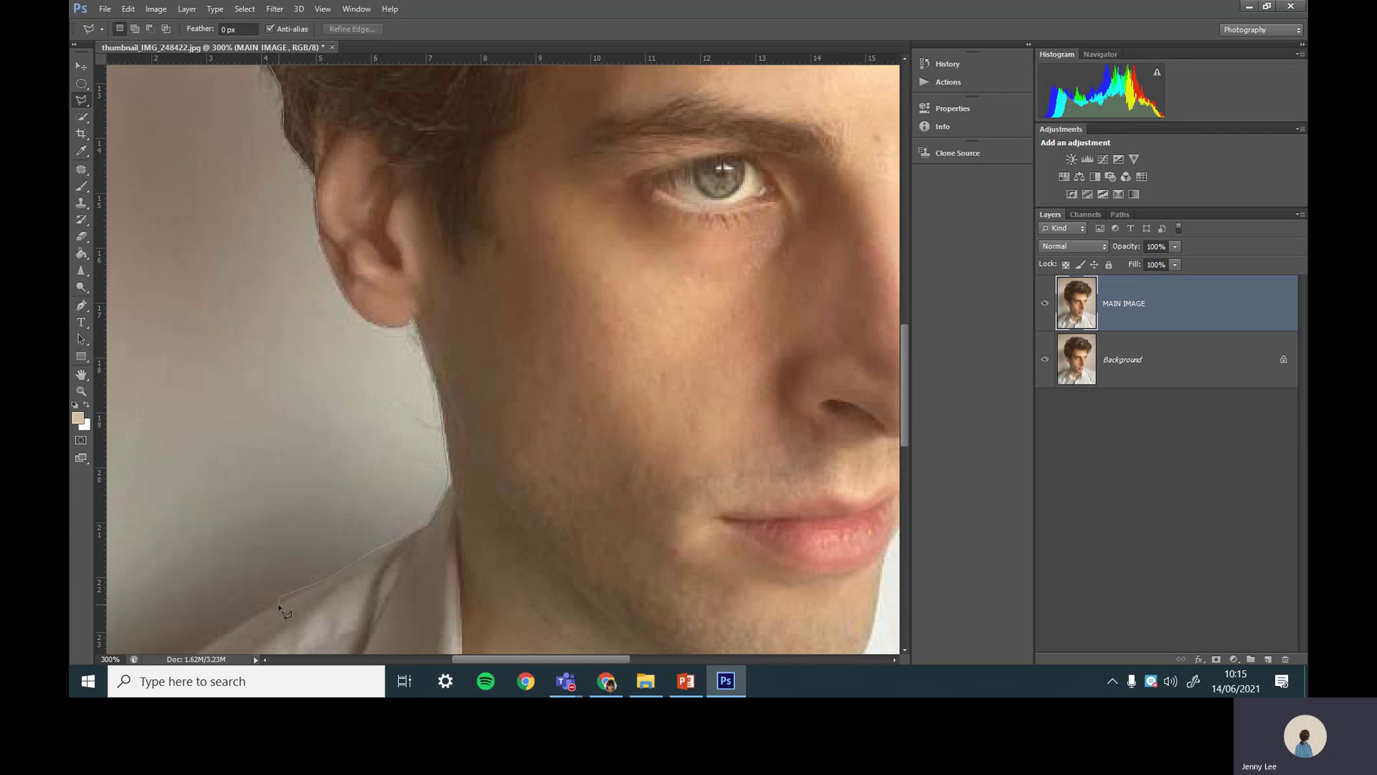
click(209, 642)
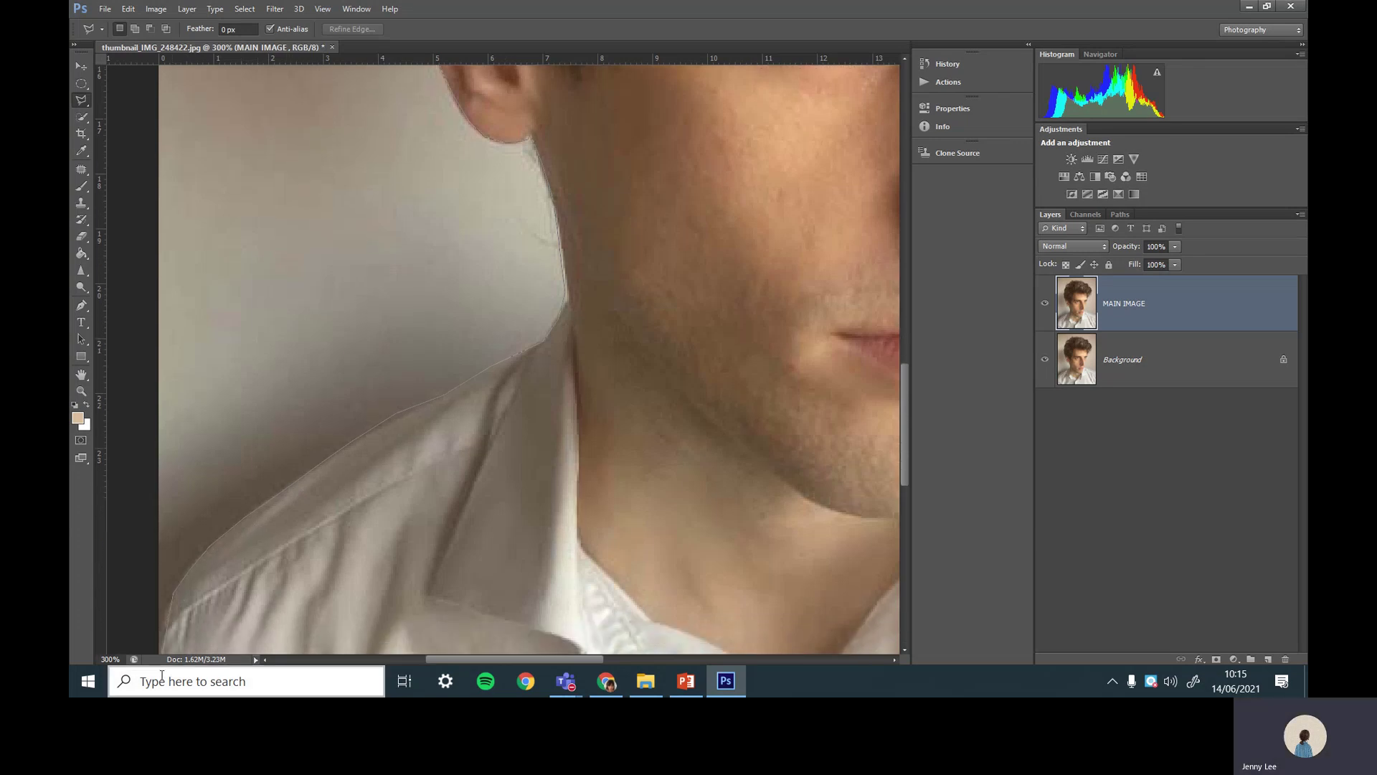
click(144, 600)
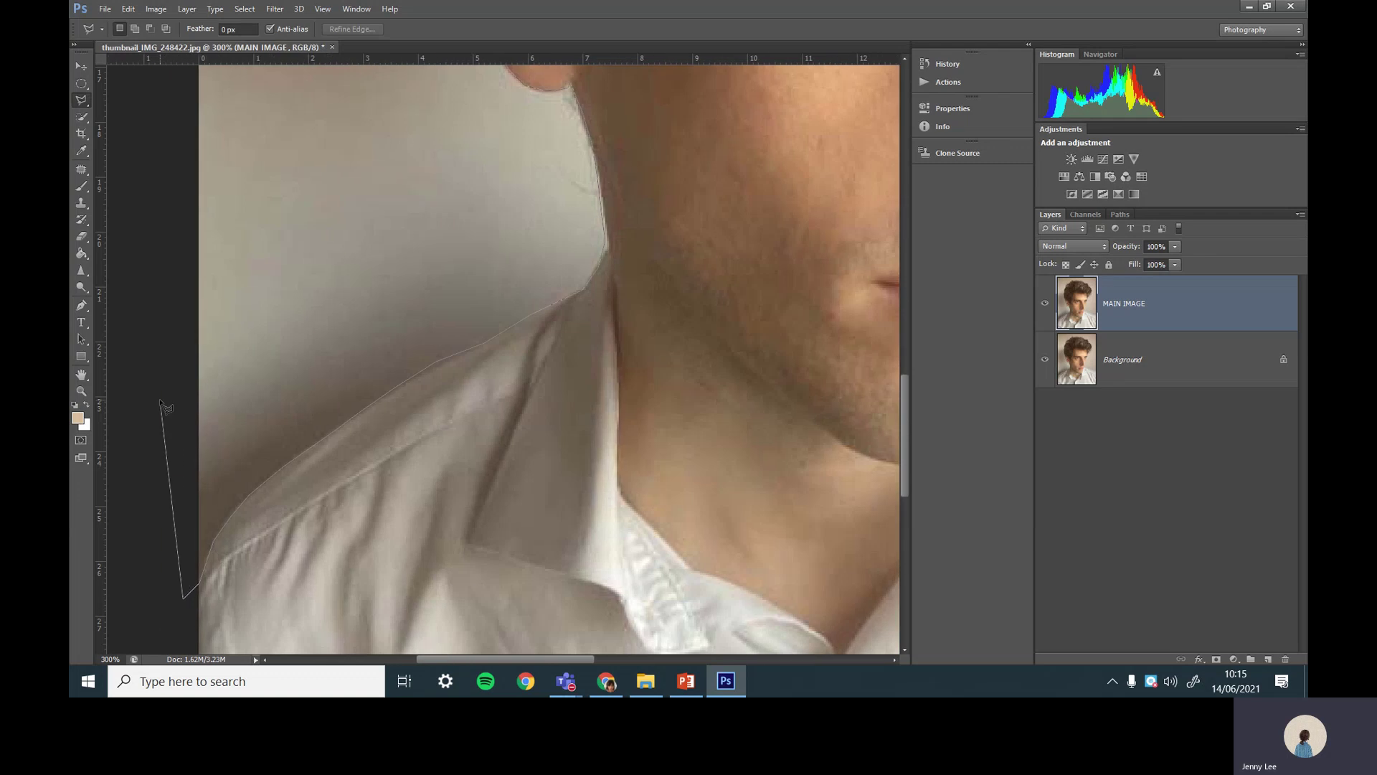
- Zoom out, add points beyond the top corners and right side, and close the selection
key(ctrl+minus)
key(ctrl+minus)
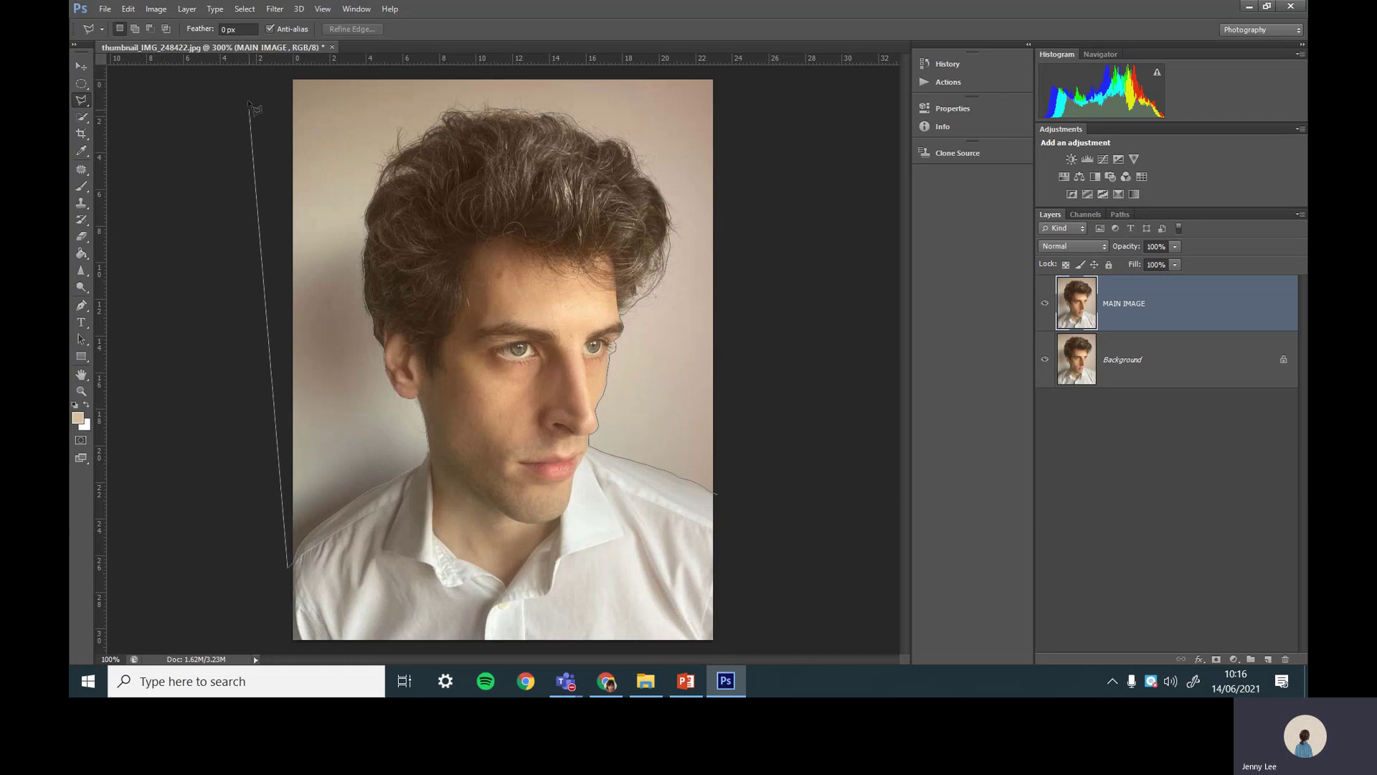
click(244, 73)
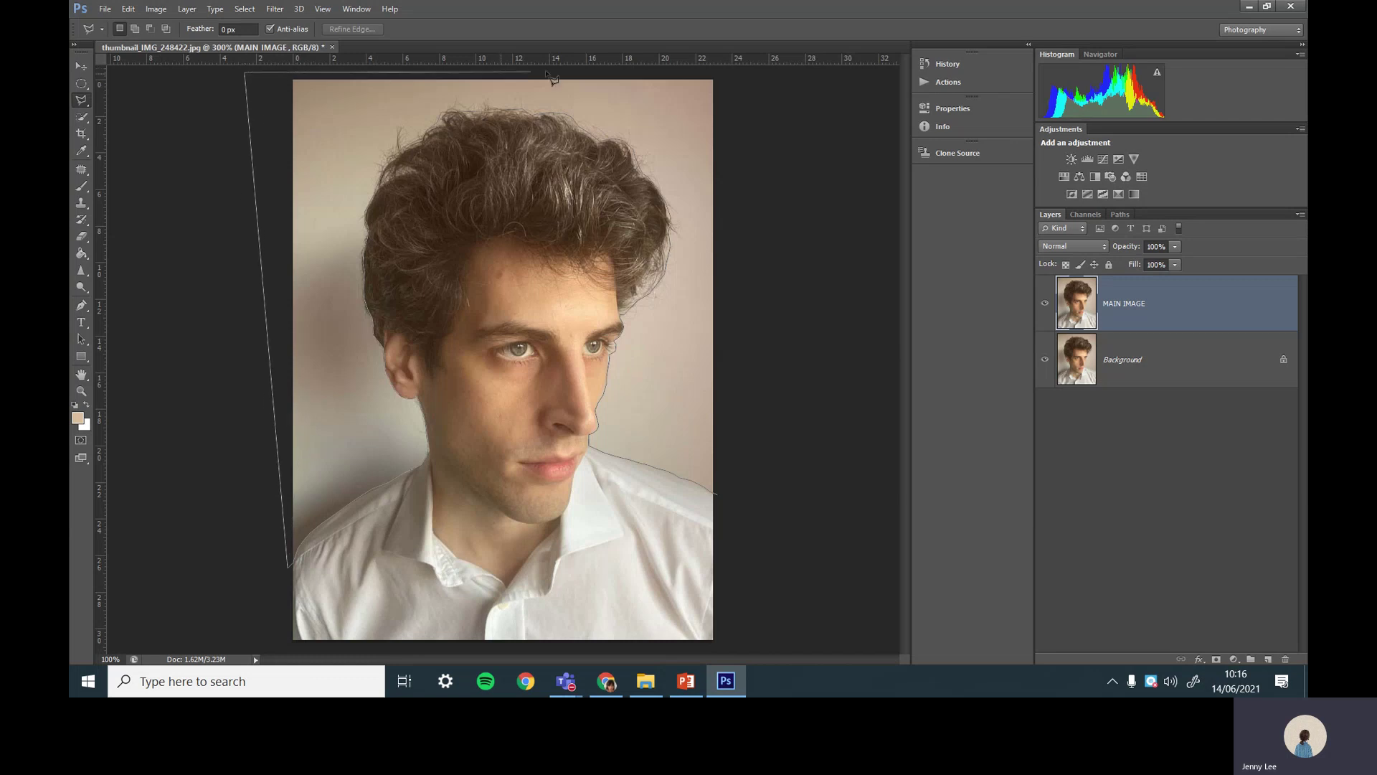
click(743, 74)
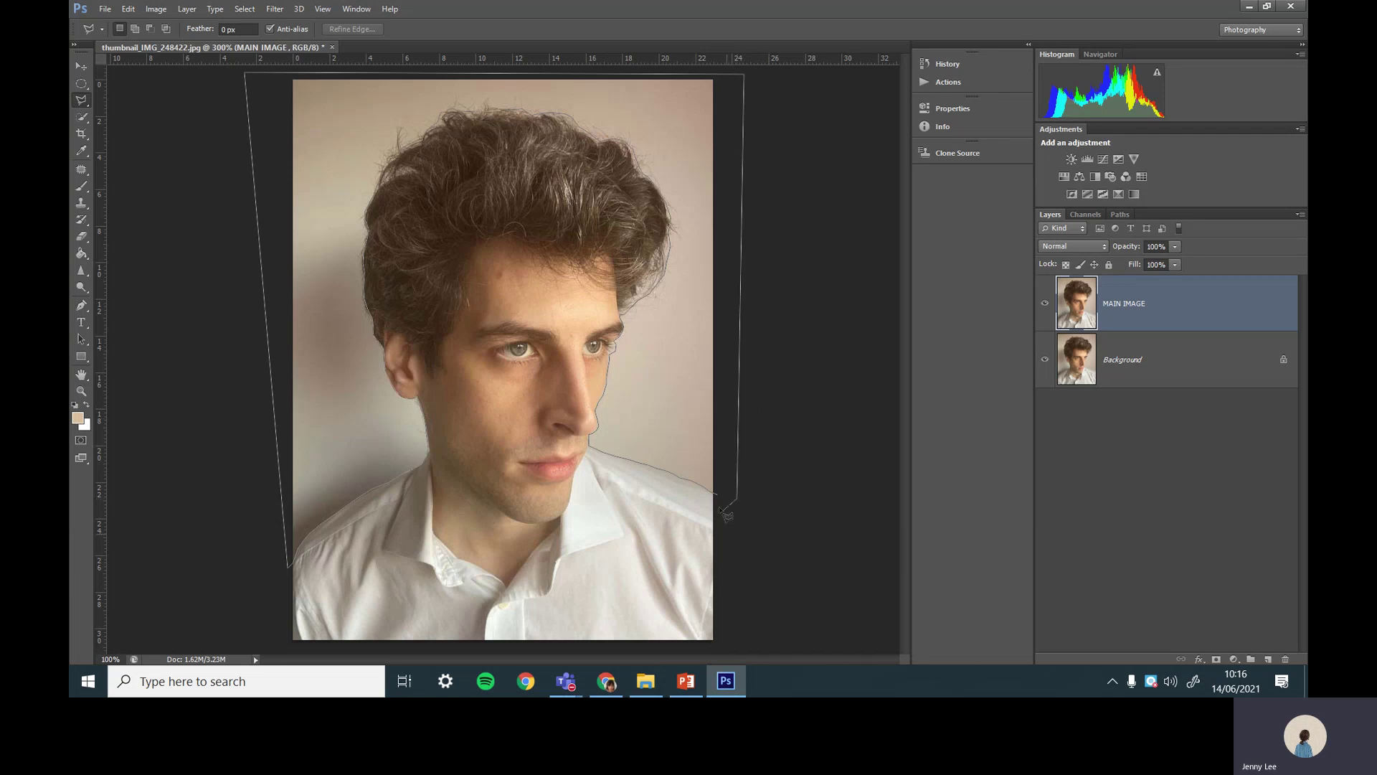
click(737, 497)
click(726, 503)
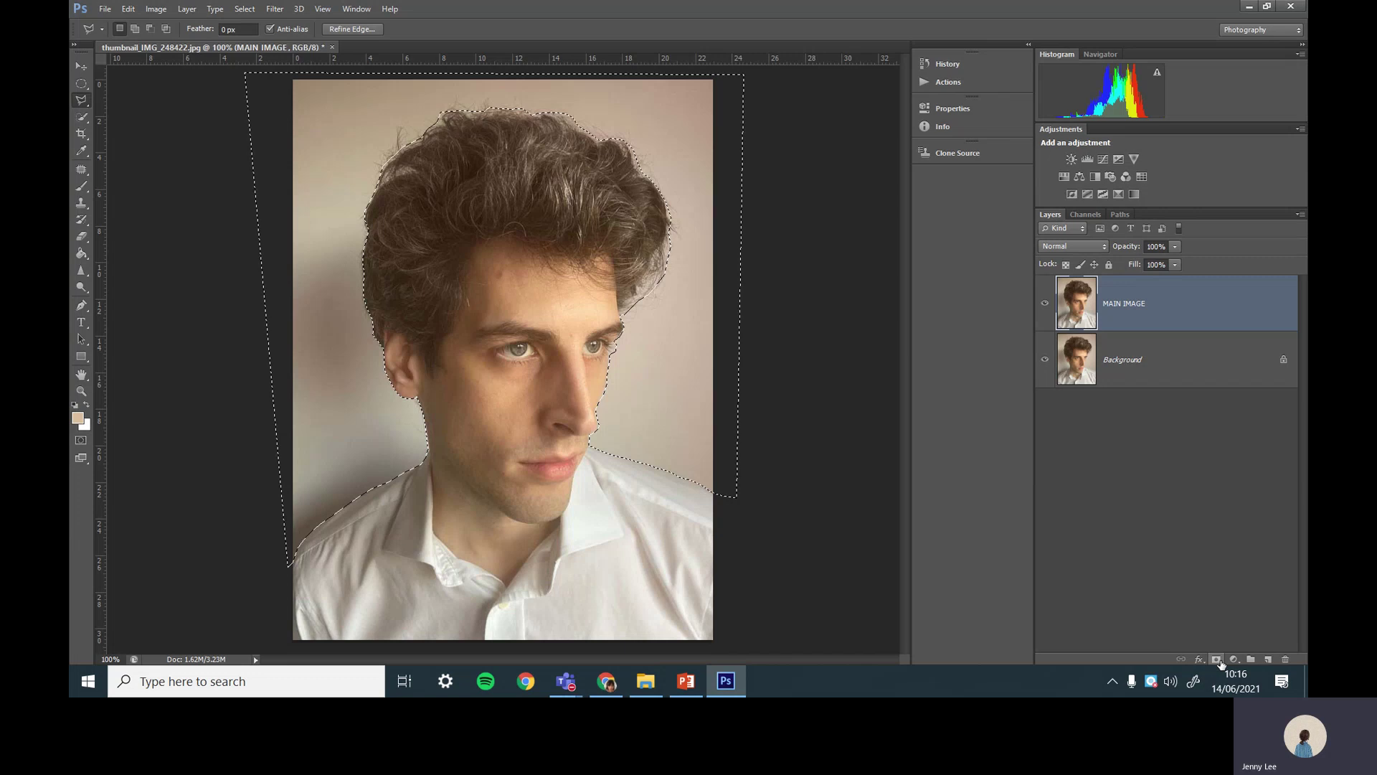
- Mask MAIN IMAGE with the selection, hide Background, and check the mask by inverting it
click(1216, 659)
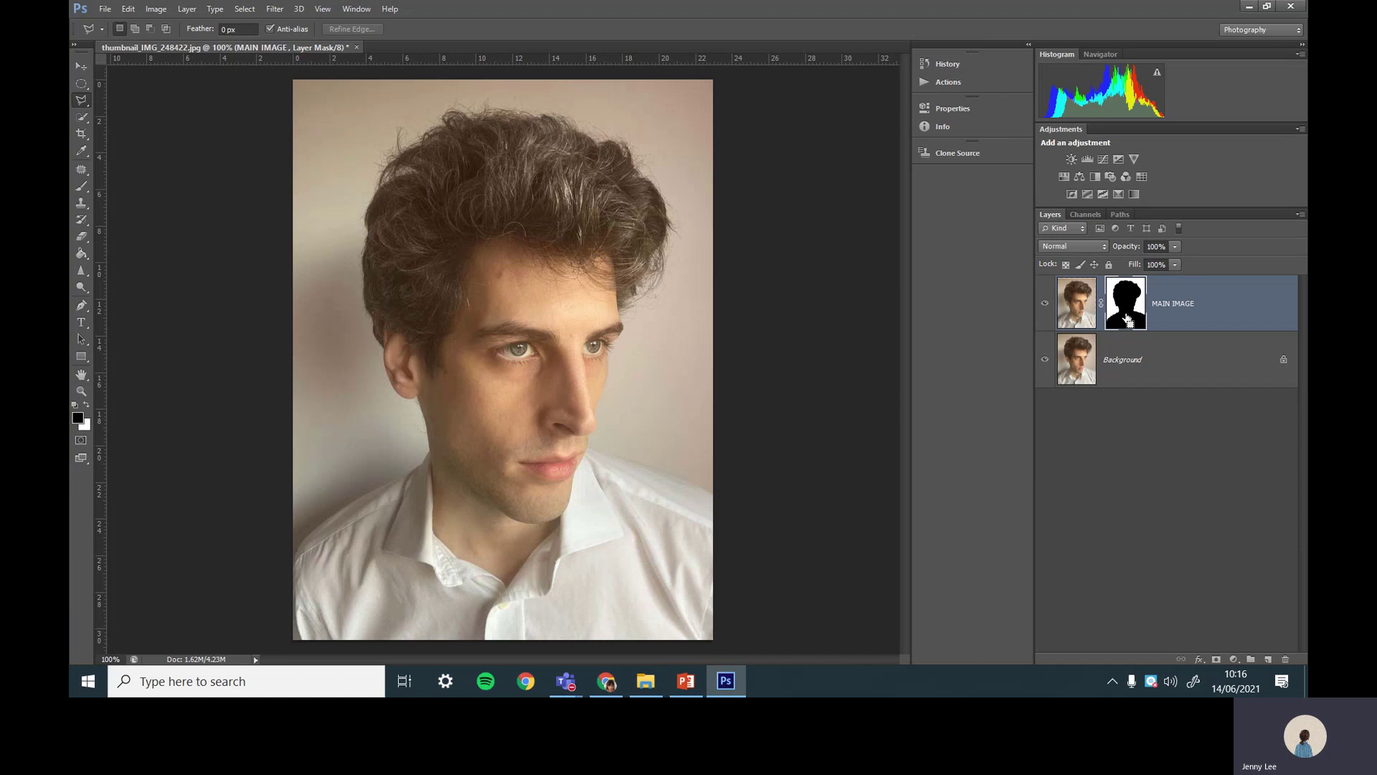
key(ctrl+i)
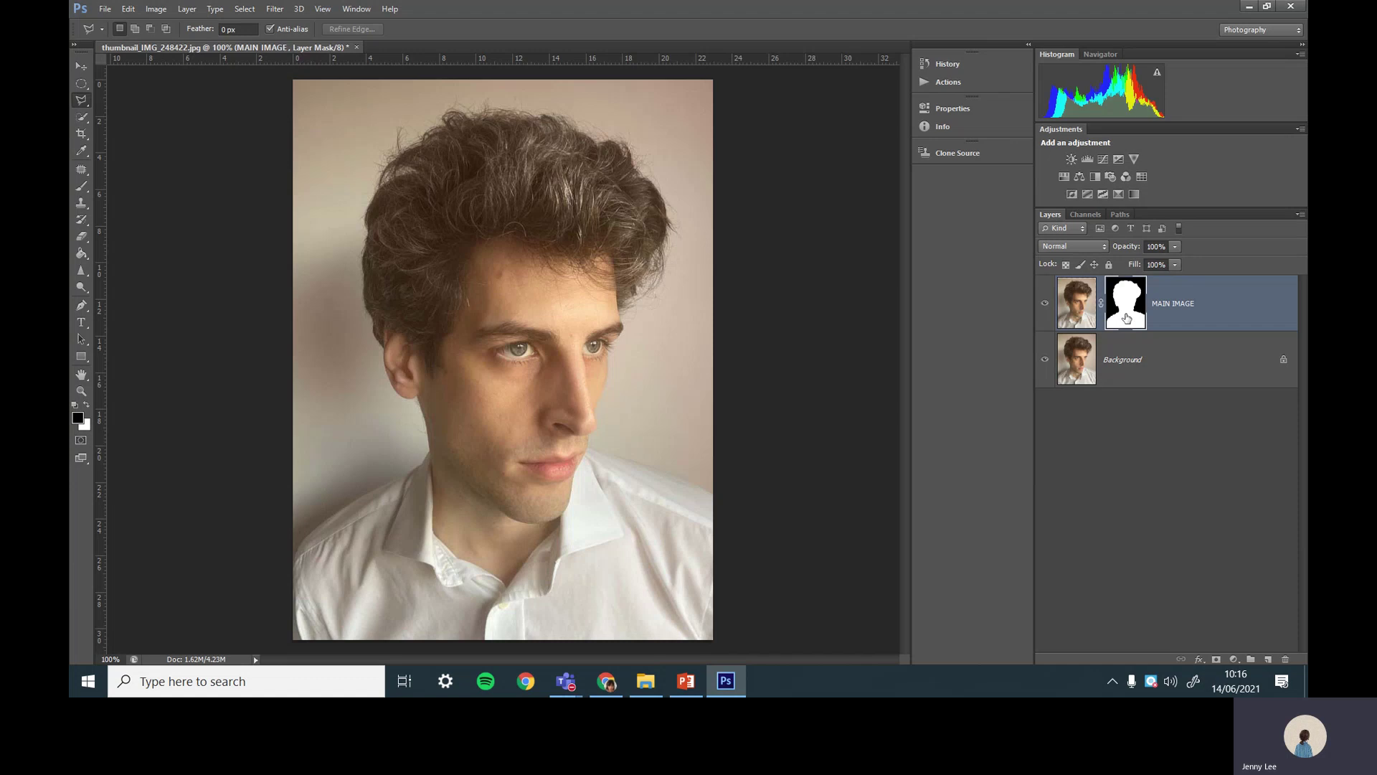
click(1045, 360)
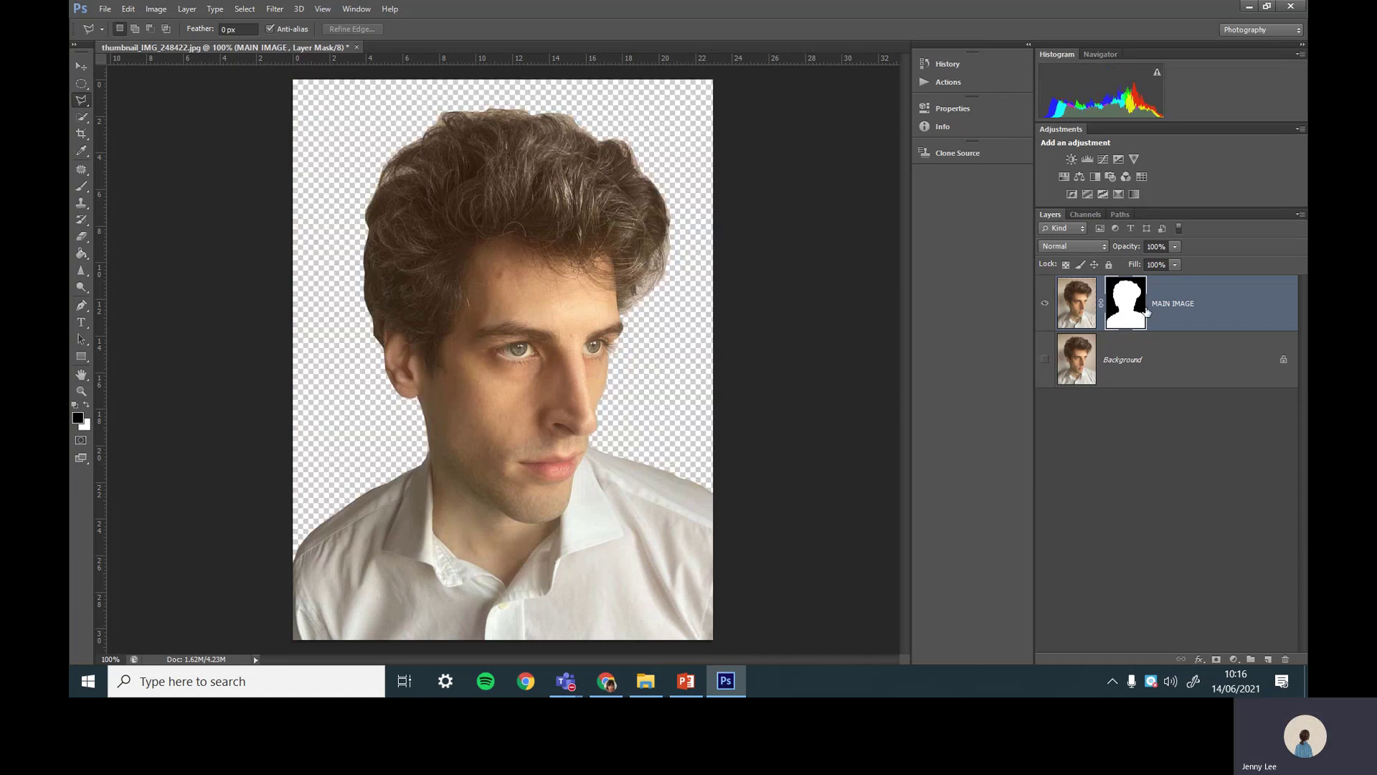
key(ctrl+i)
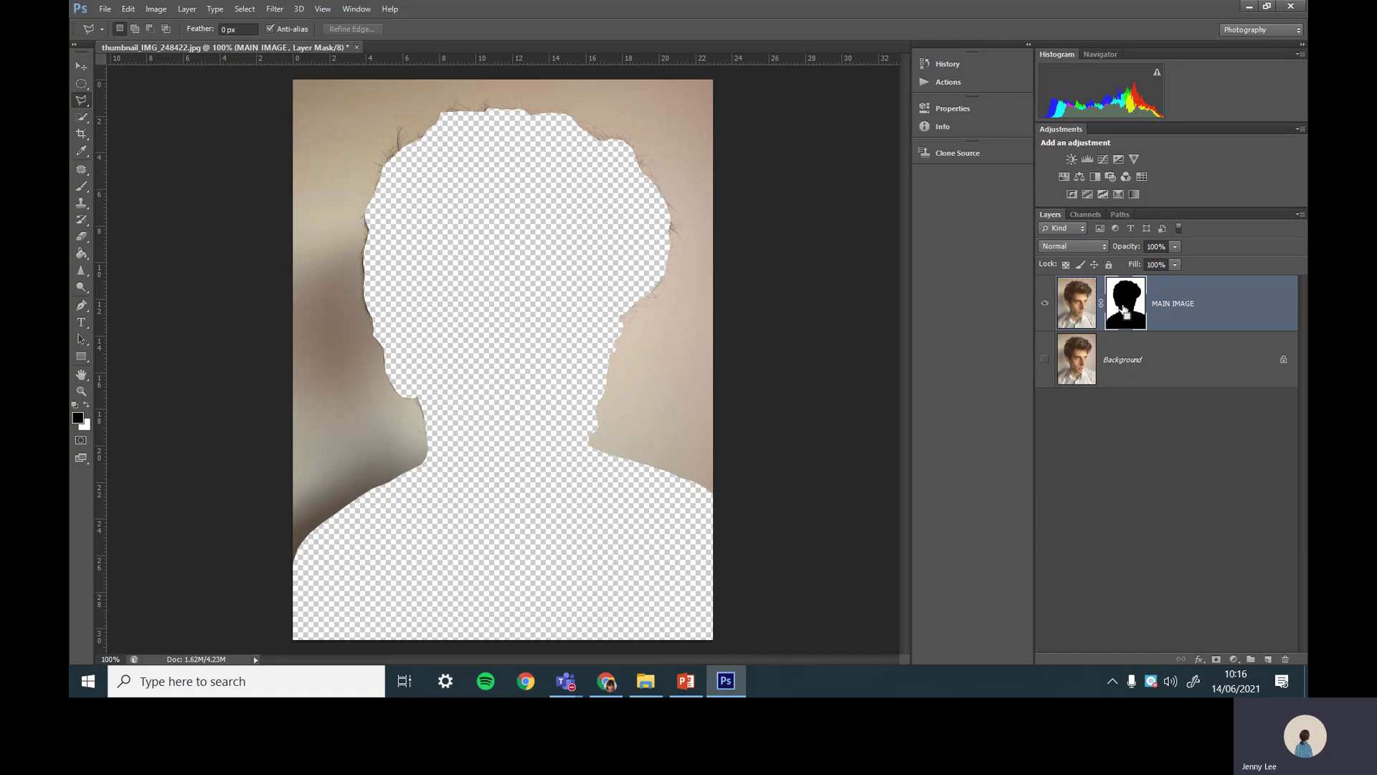
key(ctrl+i)
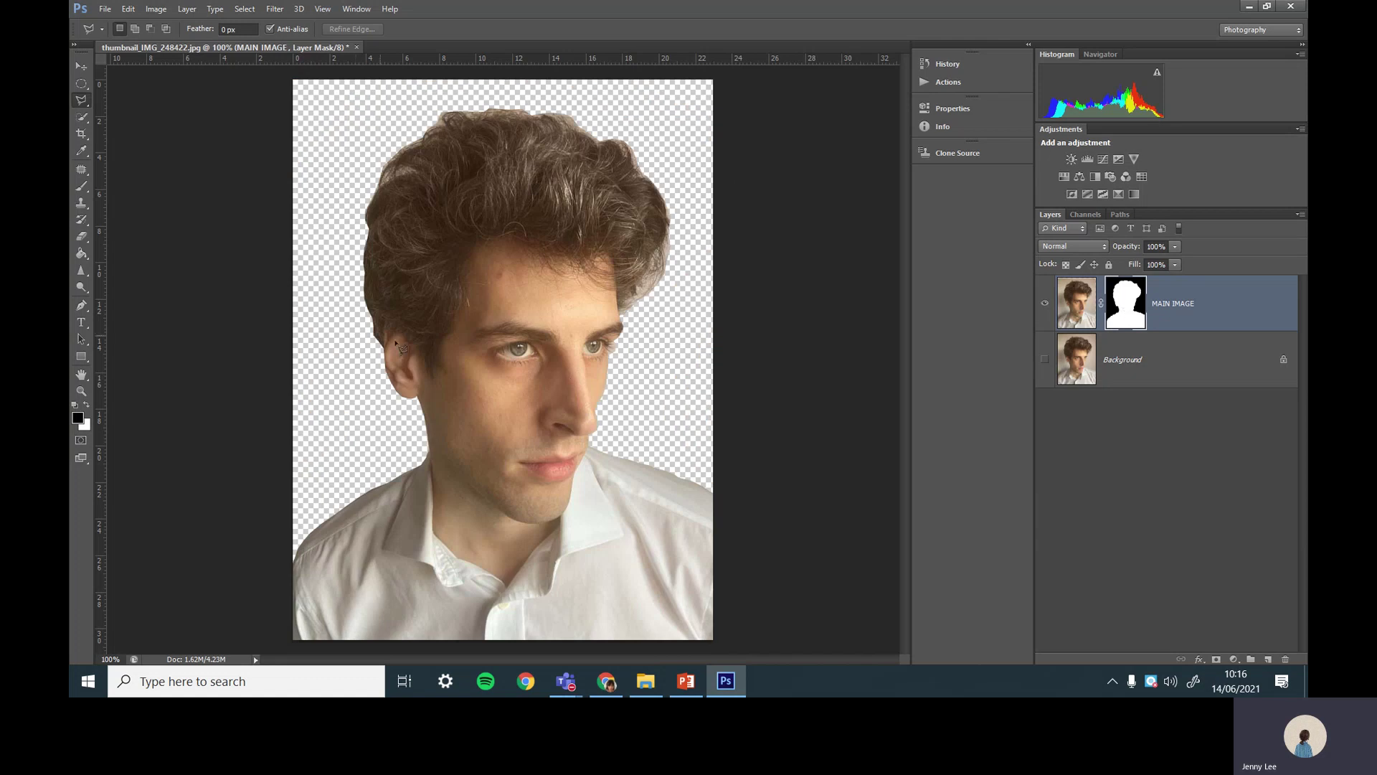
click(1195, 365)
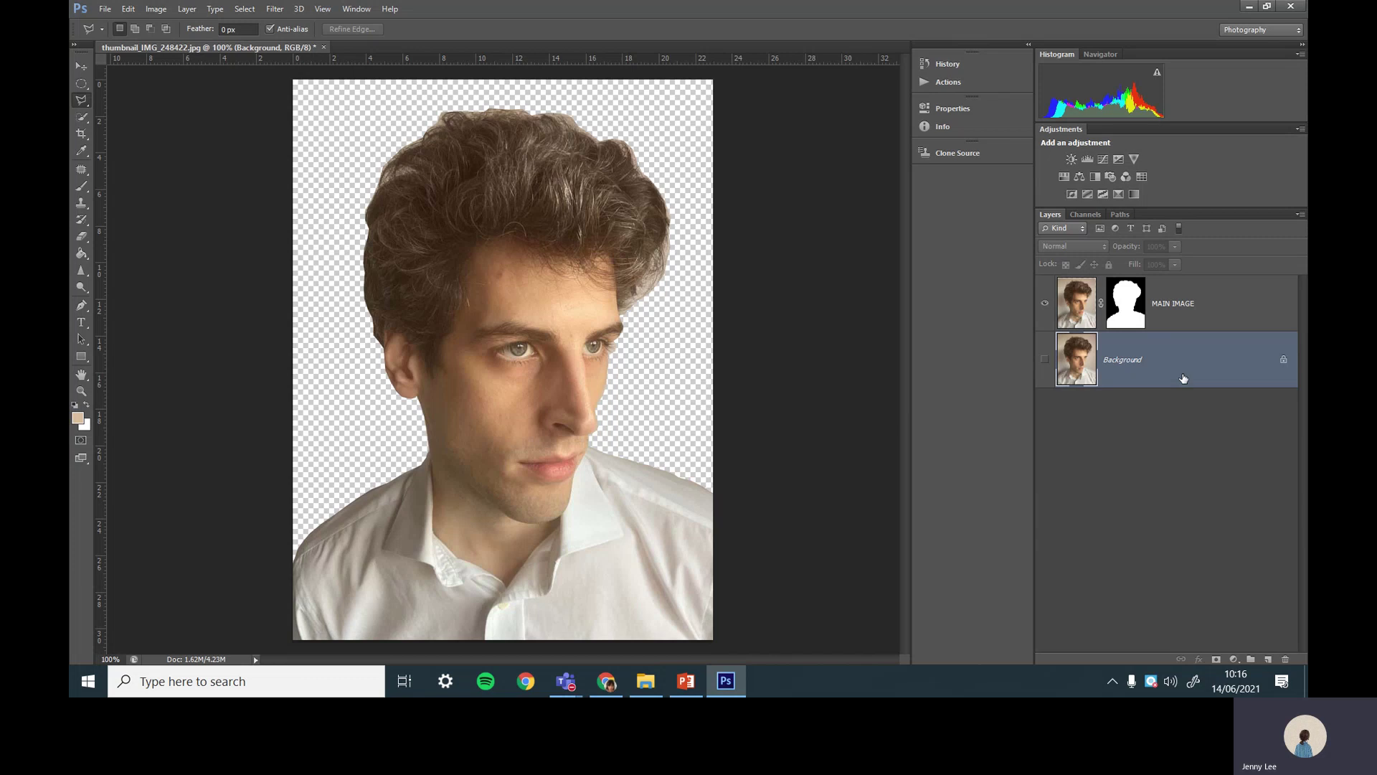
- Add a Black & White adjustment above MAIN IMAGE and set Reds to 43
click(1165, 298)
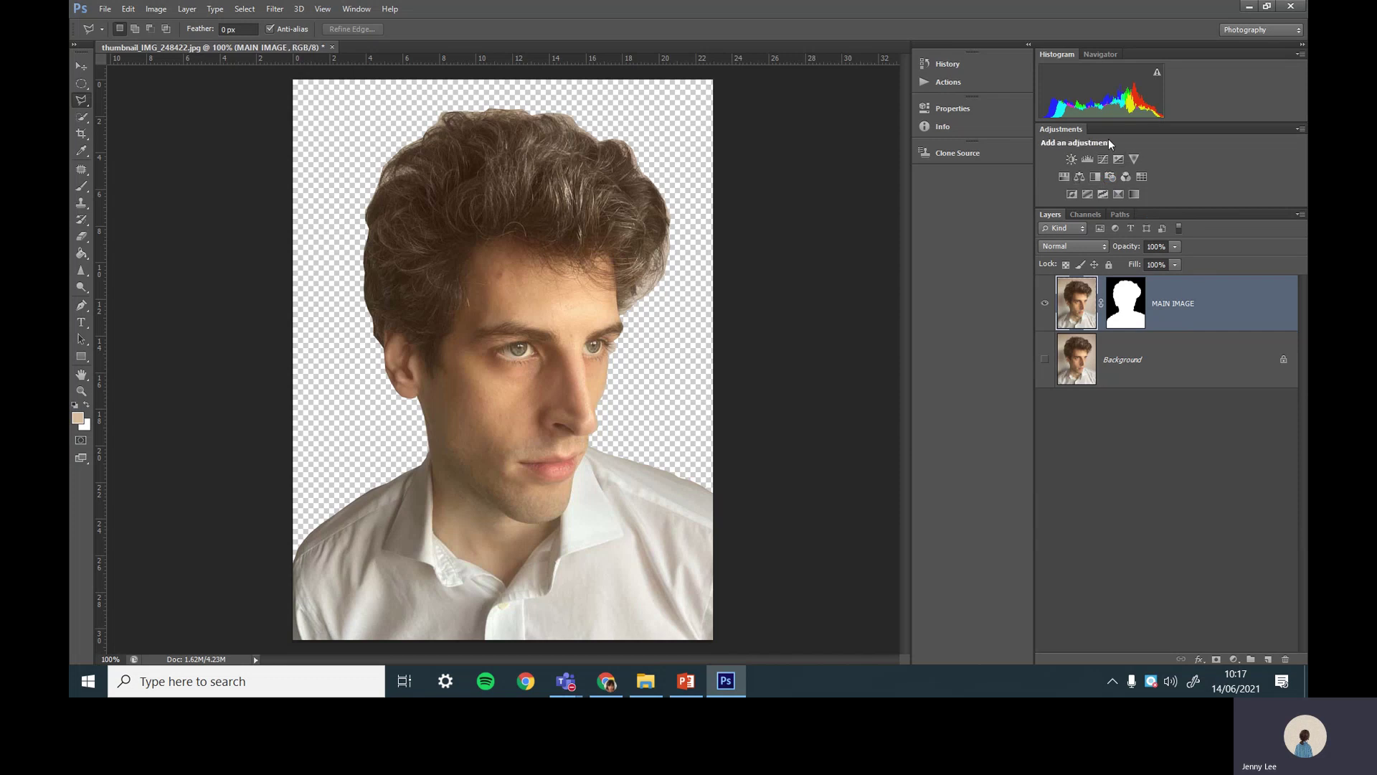
click(1092, 174)
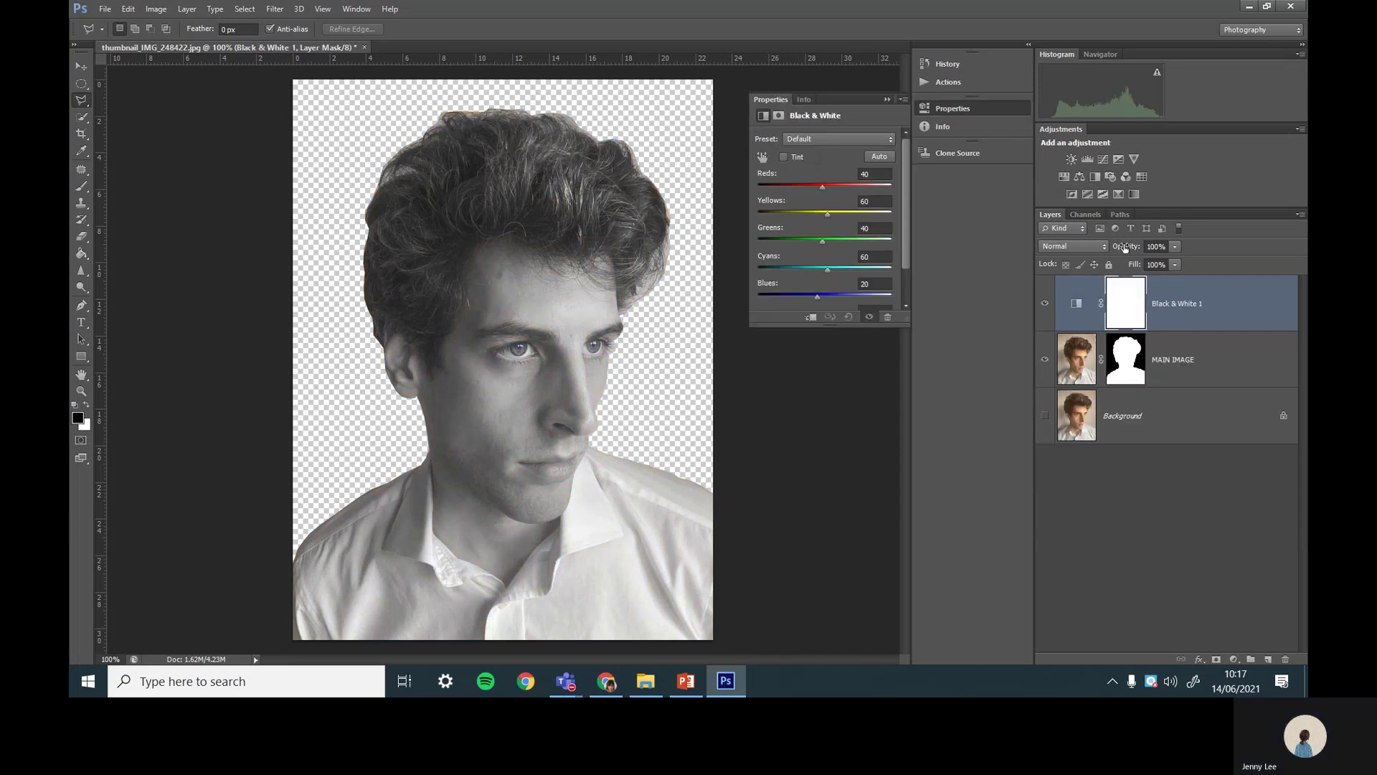
drag(832, 187, 820, 239)
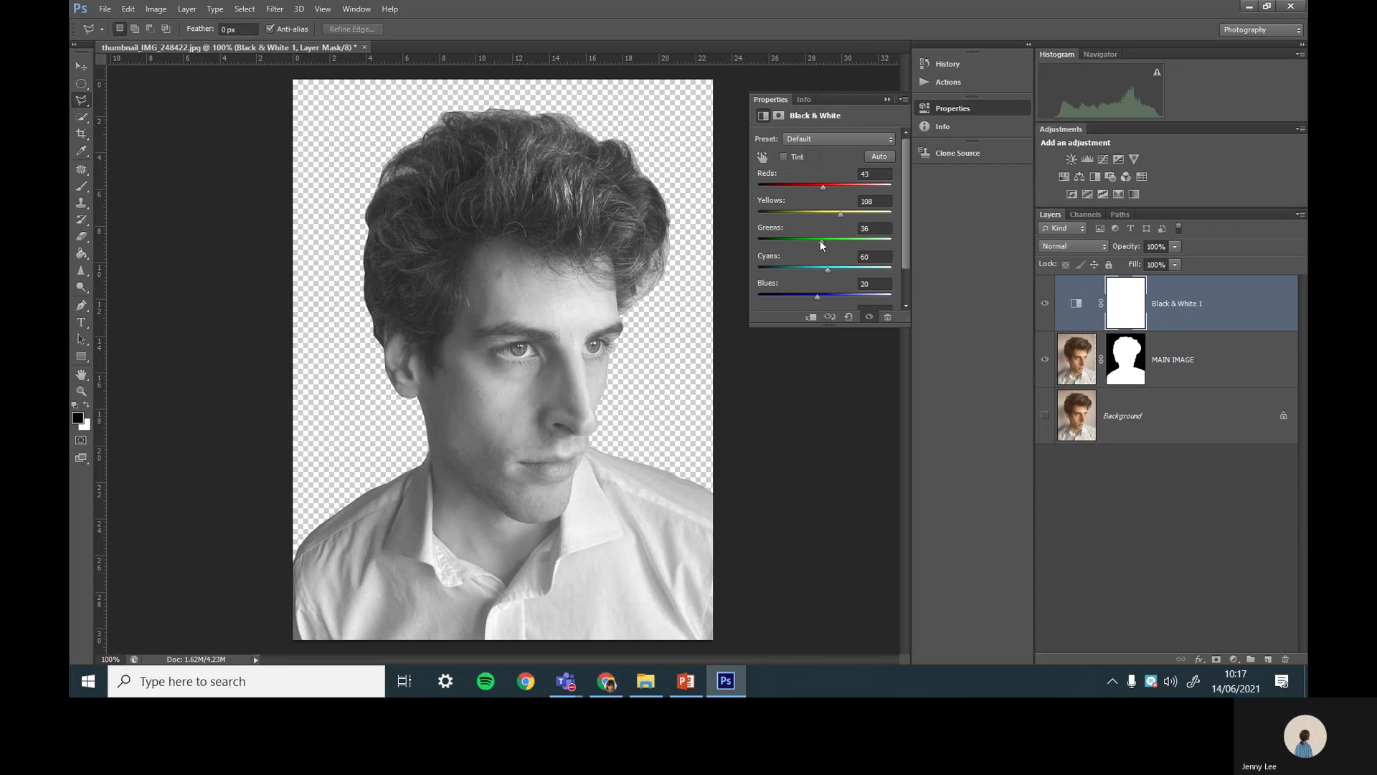
- Clip Black & White 1 to MAIN IMAGE, compare layer visibility, and leave Background hidden
right_click(1223, 303)
click(1221, 299)
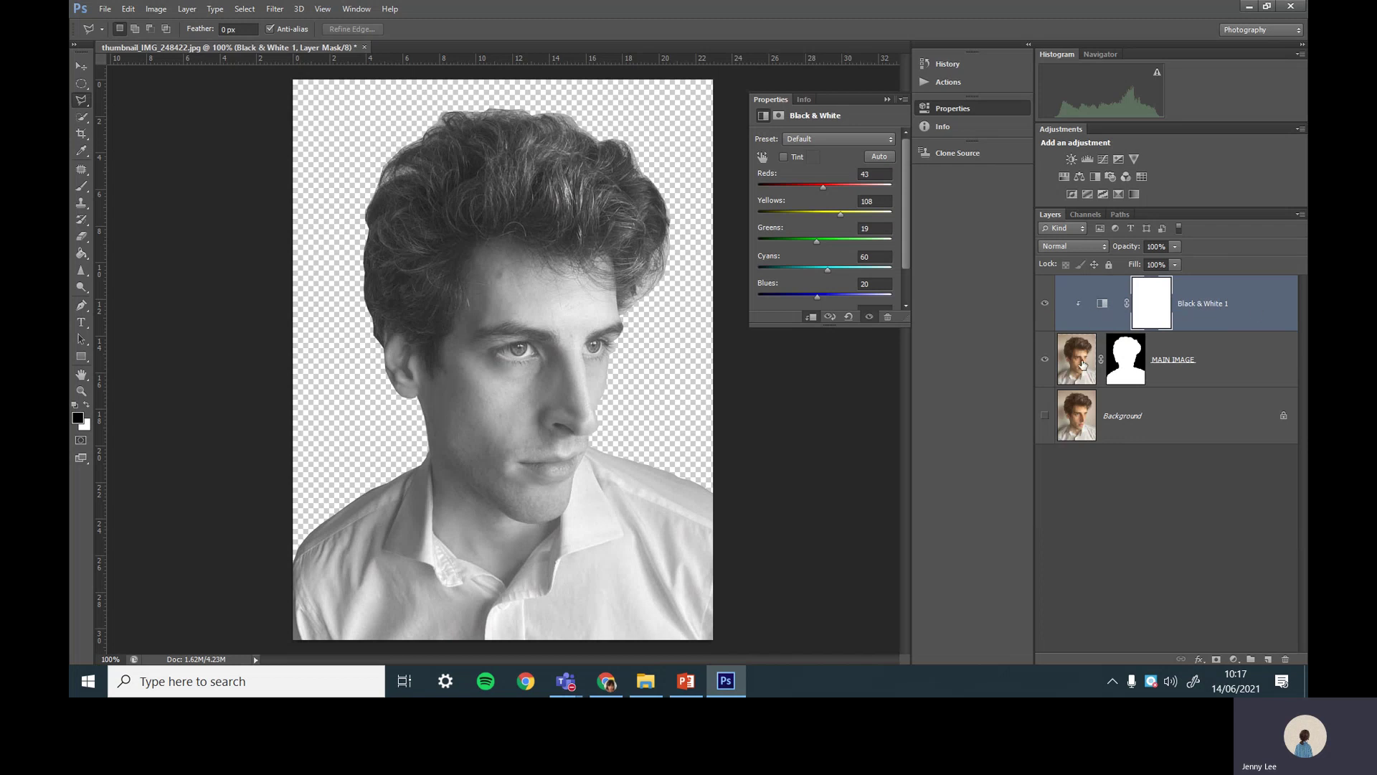
click(1044, 360)
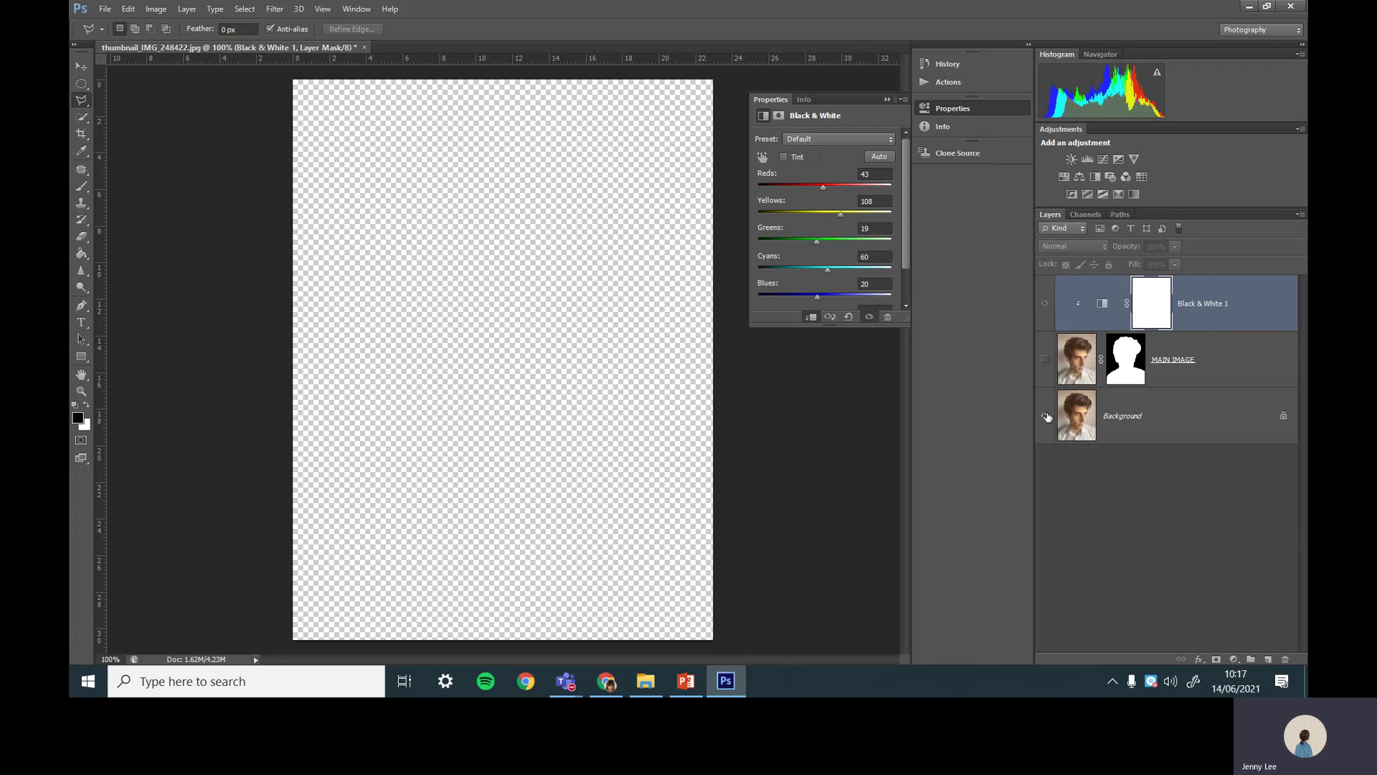
click(1045, 416)
click(1043, 360)
click(1044, 361)
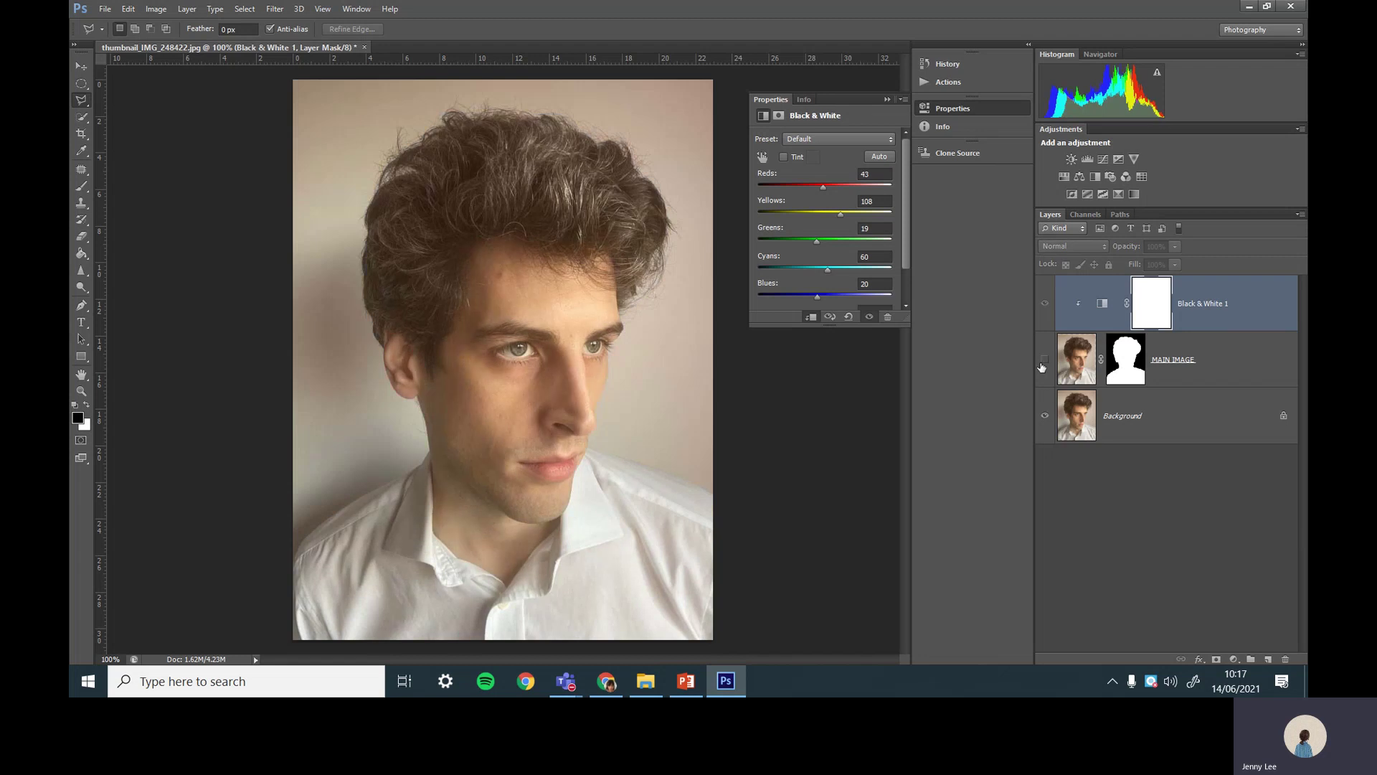
click(1044, 361)
click(1046, 416)
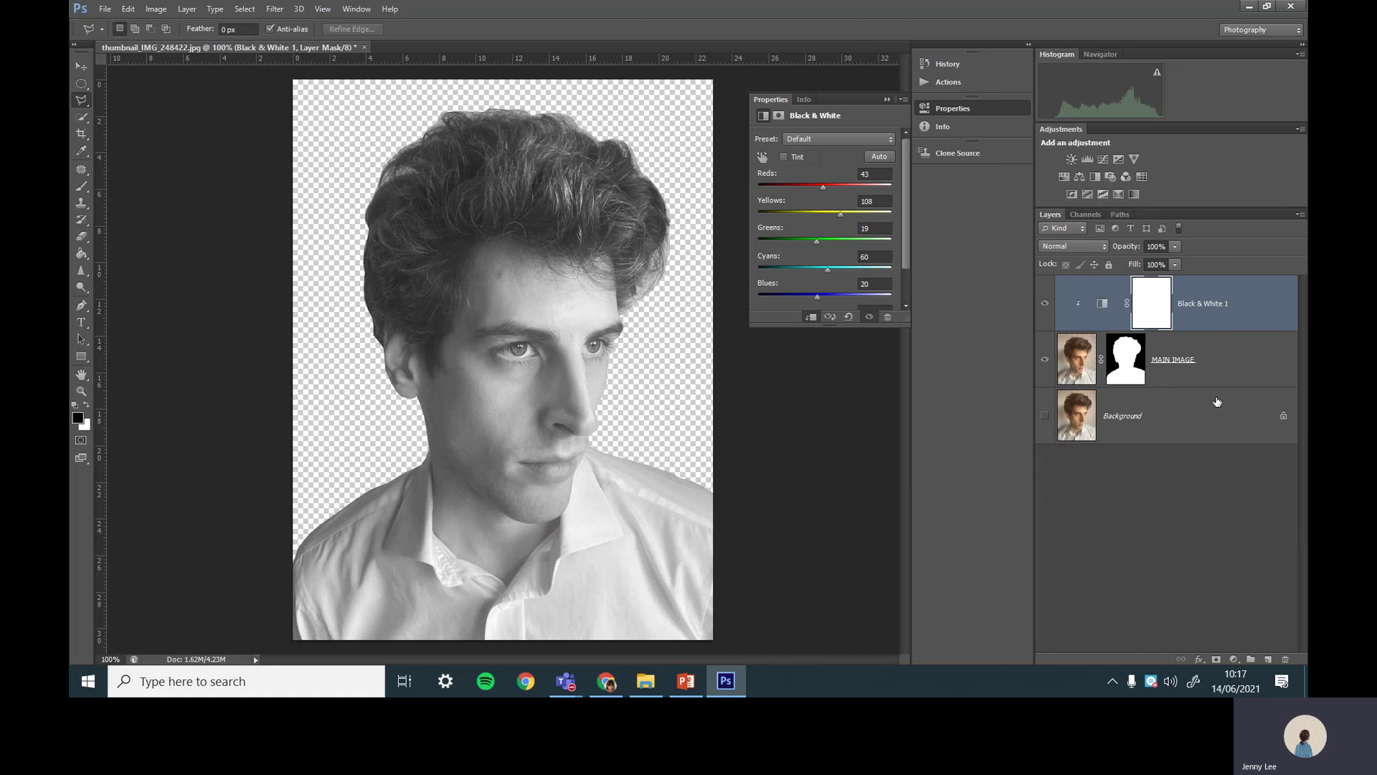
click(1202, 415)
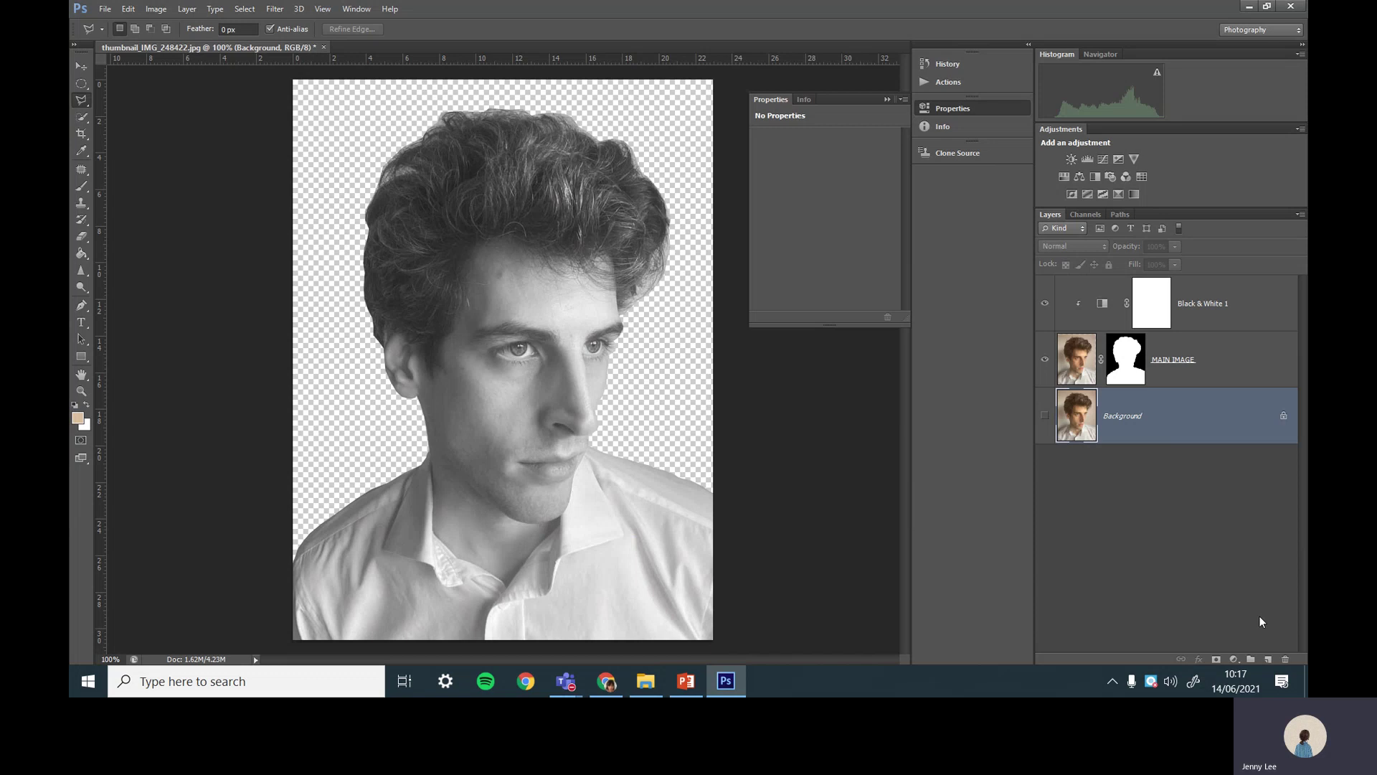
- Add a new layer named 'background abstract shapes' above Background and hide Black & White 1 and MAIN IMAGE
click(1269, 659)
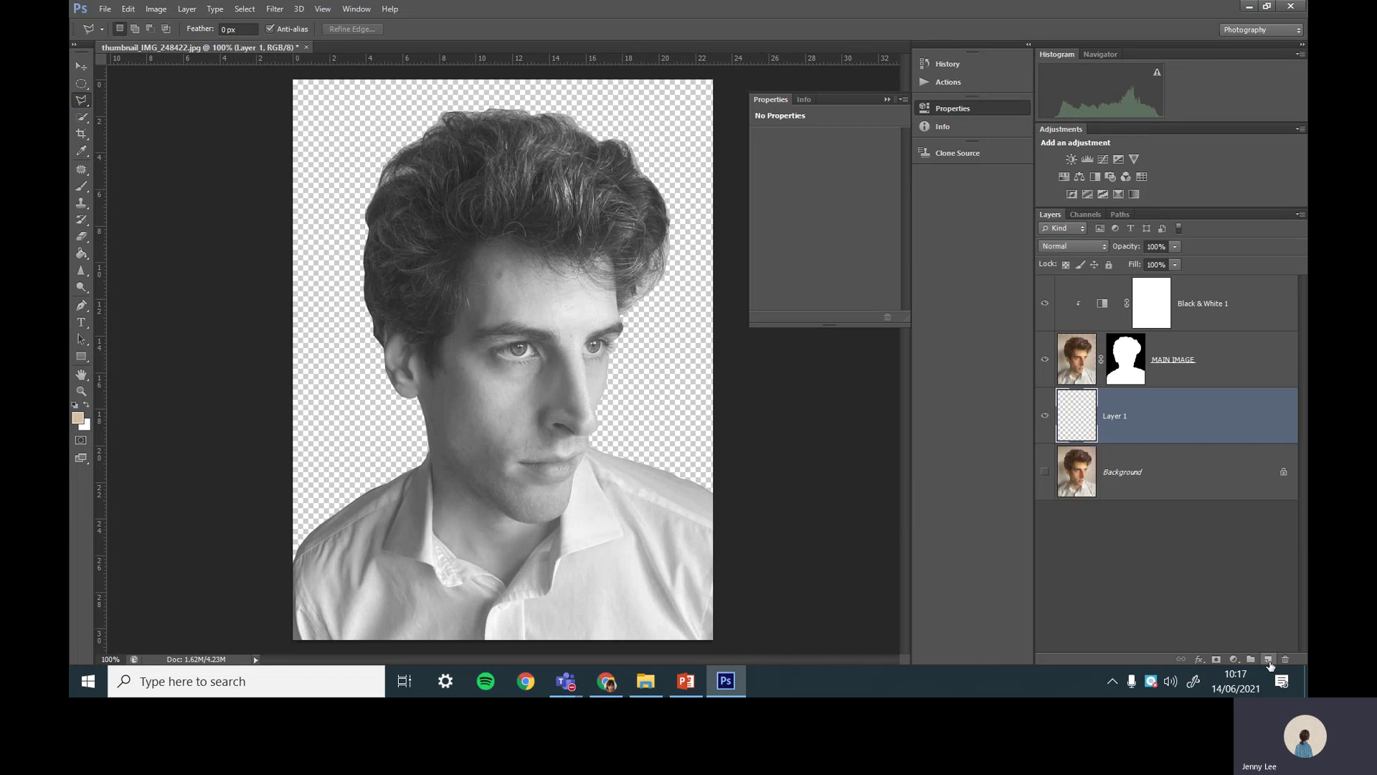
double_click(1114, 417)
text(background )
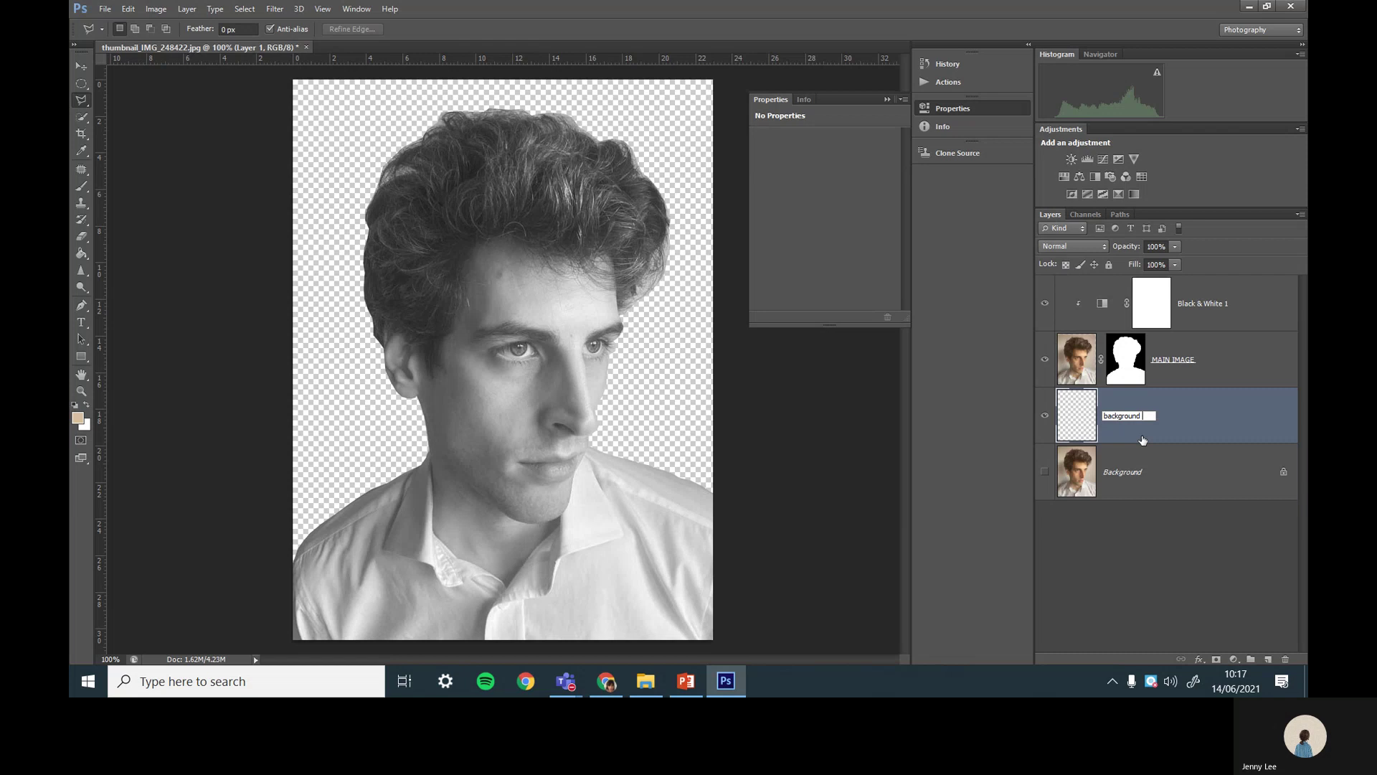
text(shabstract shapes)
key(Return)
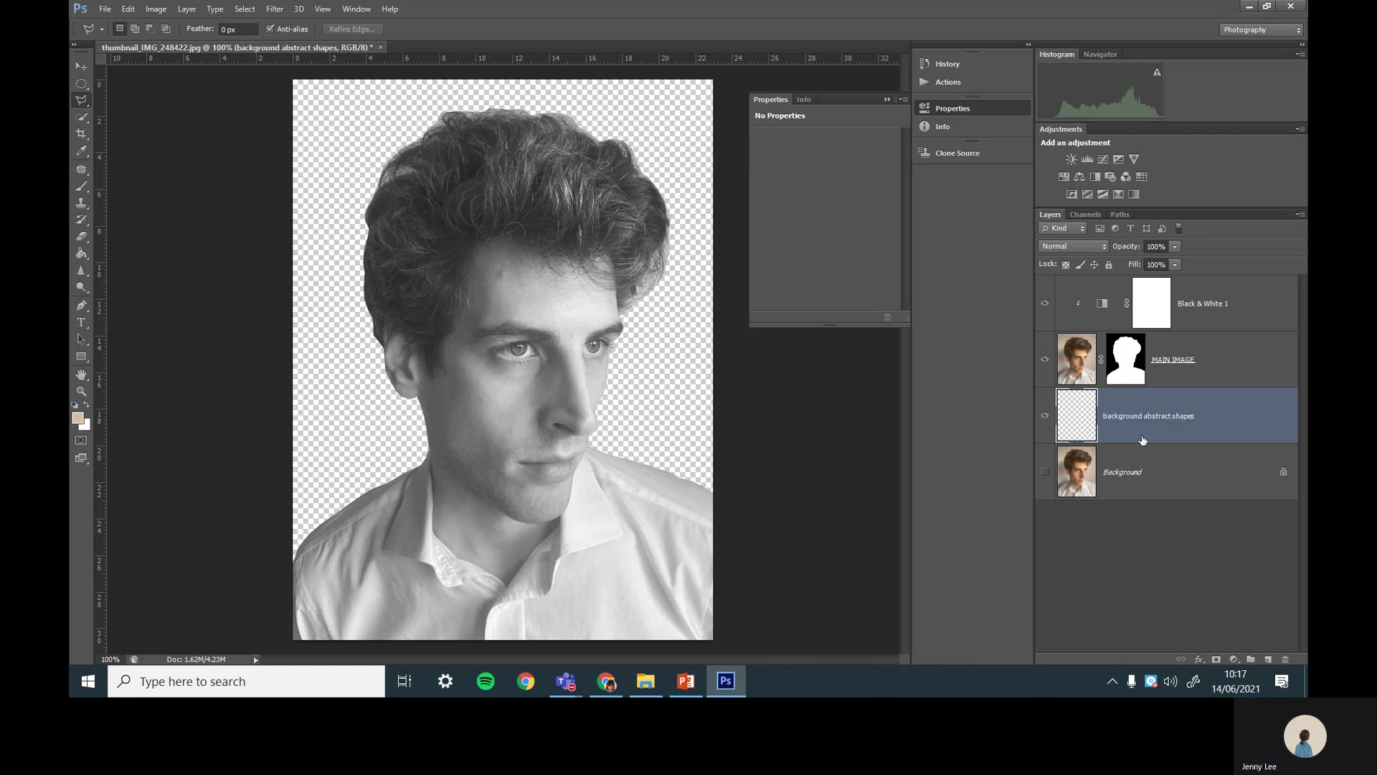
click(1045, 303)
click(1046, 359)
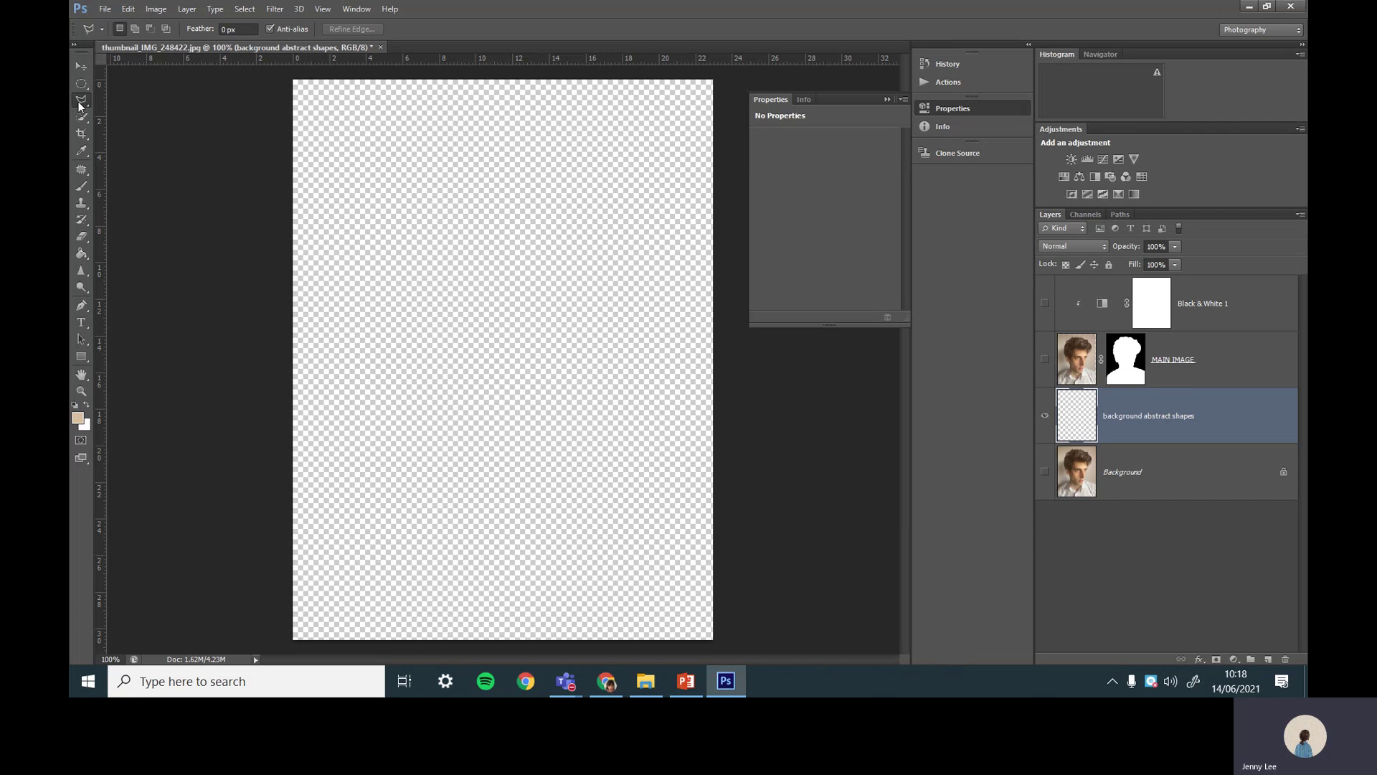
- Draw an angular polygonal selection wedge from the canvas top toward the left-centre and right edge
click(553, 74)
click(367, 375)
click(749, 133)
click(753, 66)
click(564, 79)
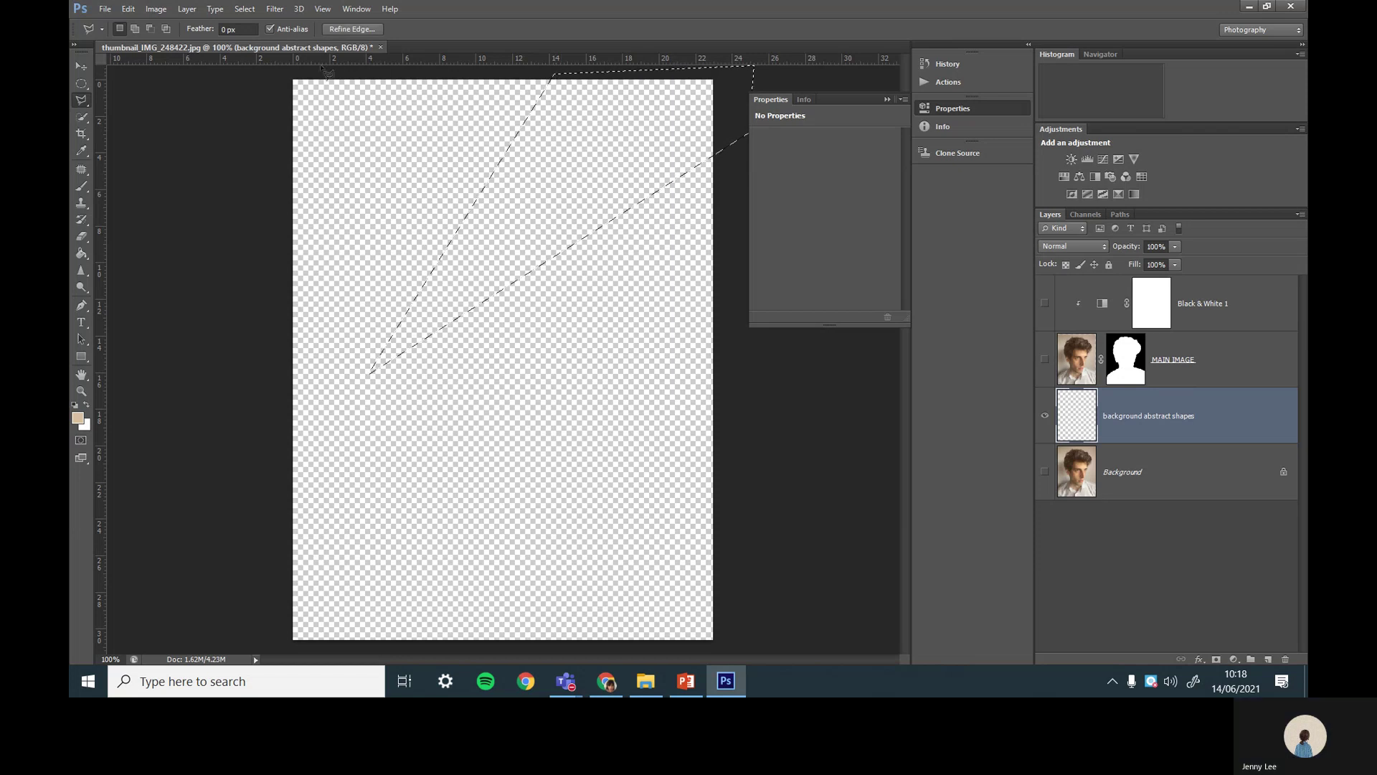
- Set the foreground colour to a bright orange and fill the wedge selection with the Paint Bucket
click(82, 256)
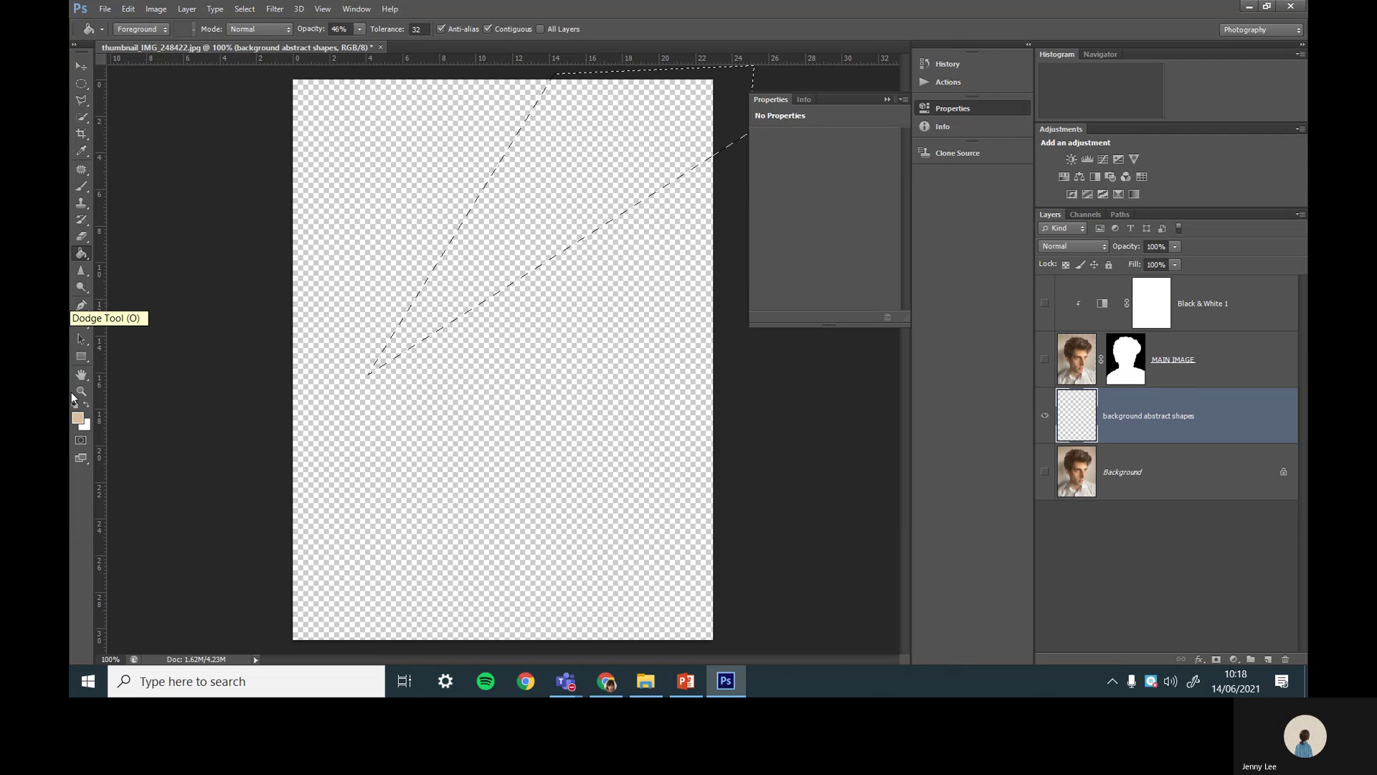
click(82, 424)
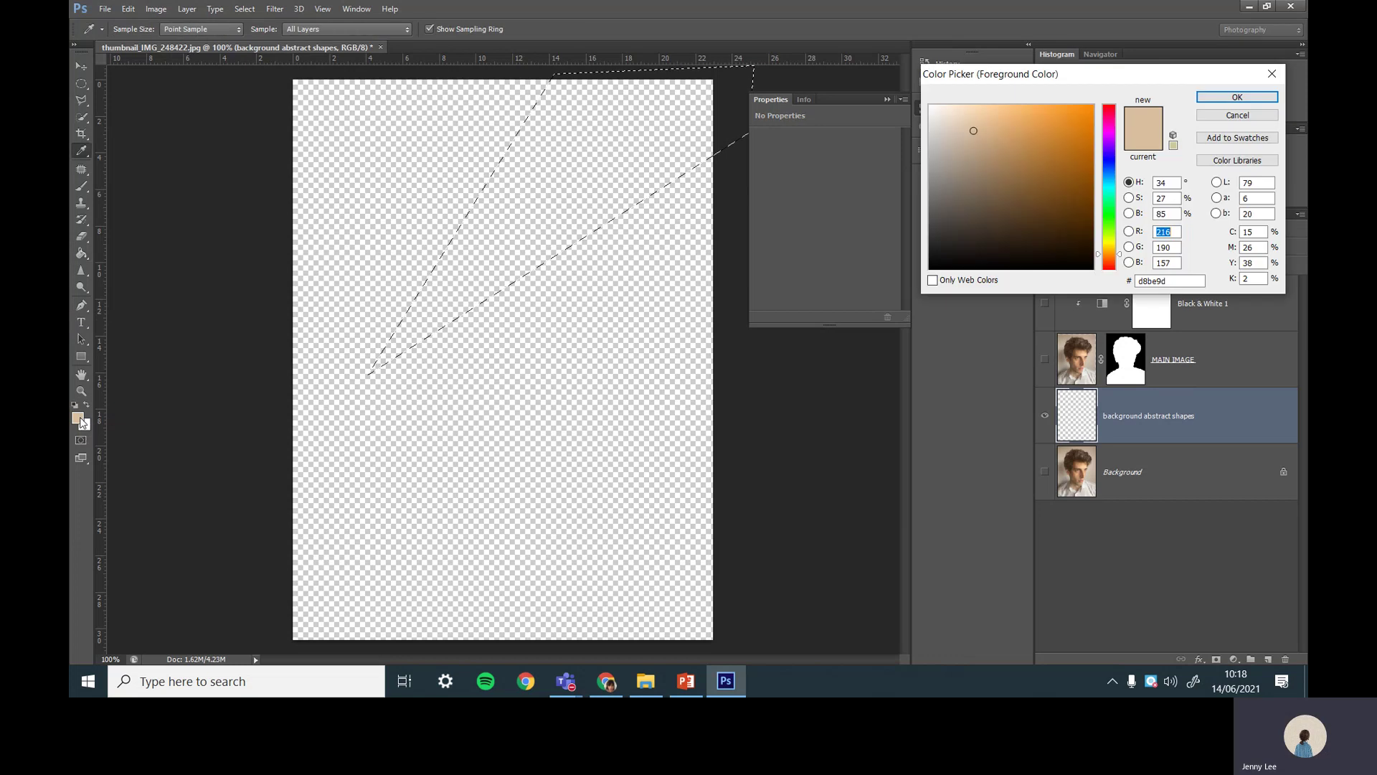
click(1067, 129)
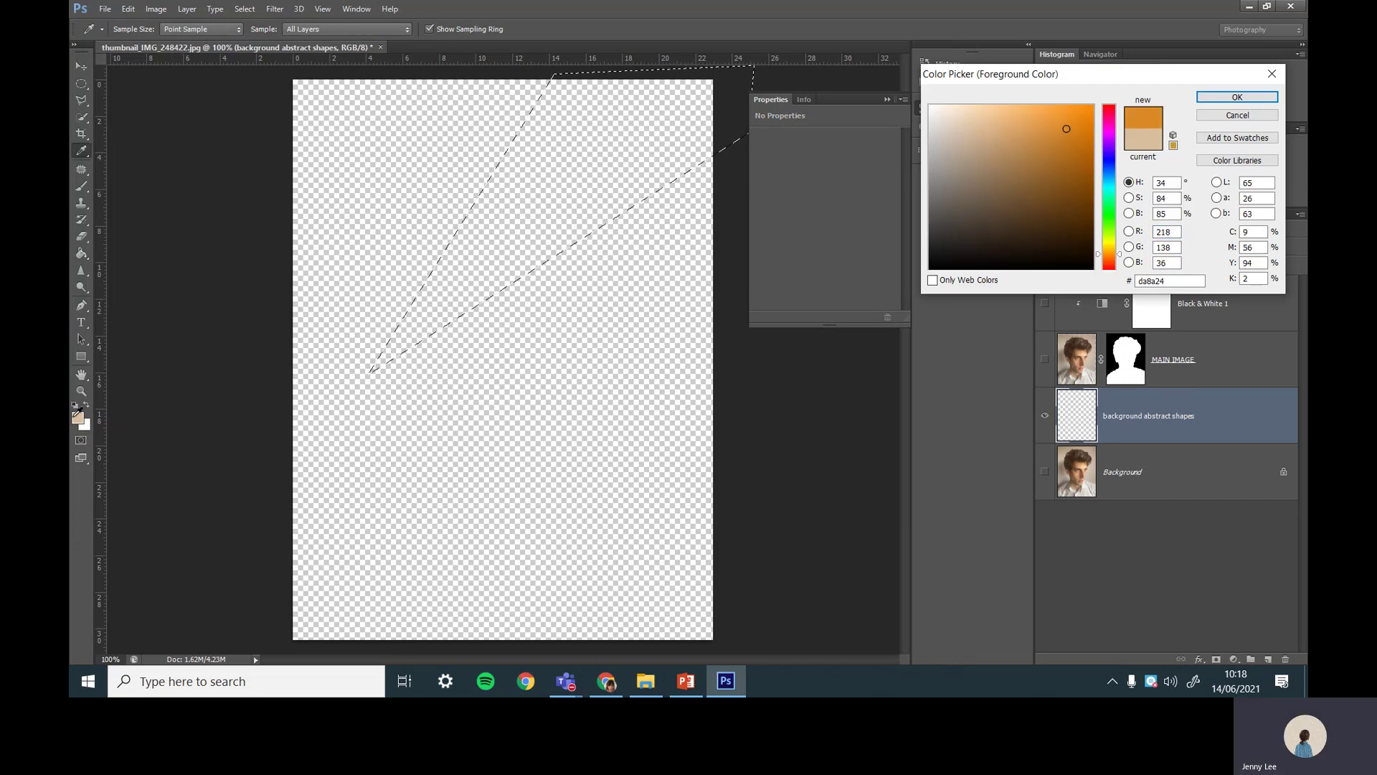
click(1085, 111)
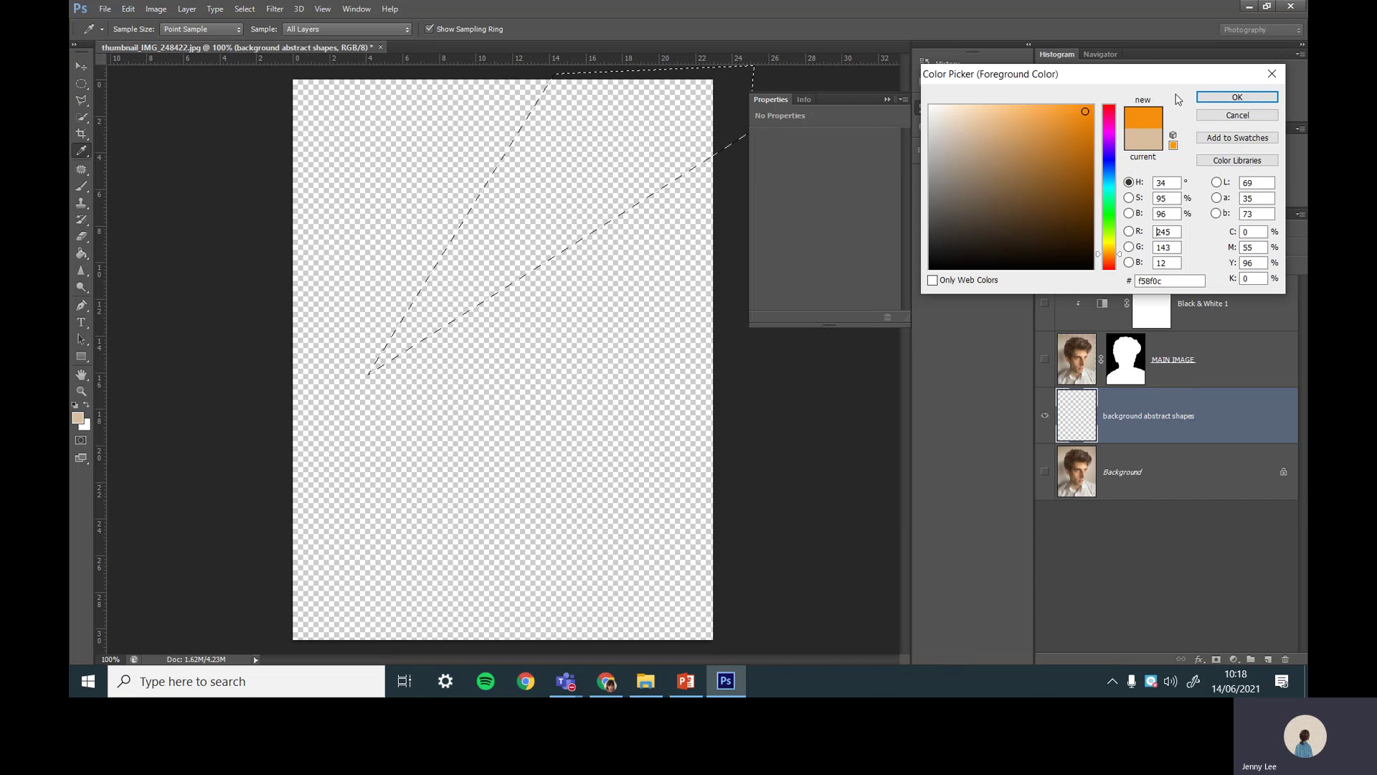
click(1220, 100)
click(594, 120)
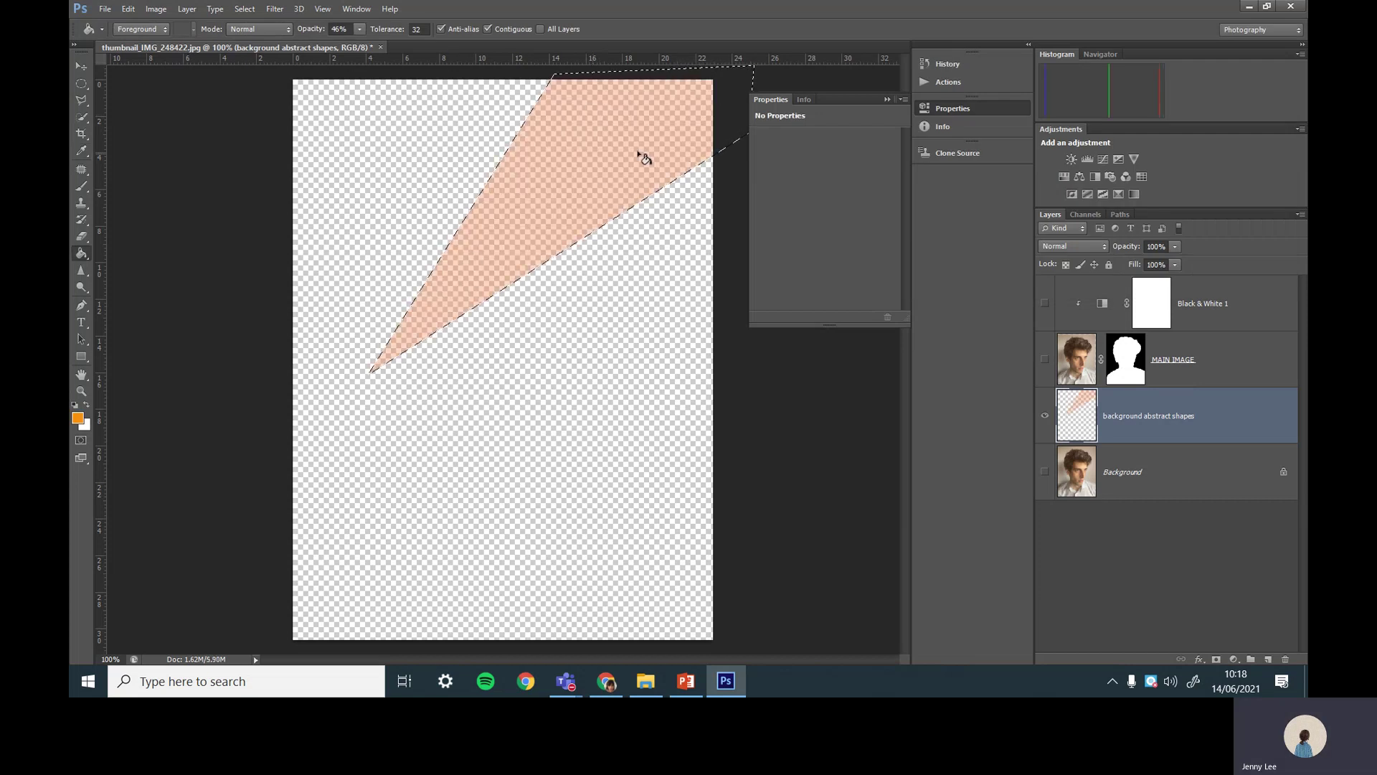
- Raise Paint Bucket opacity to 100%, refill the wedge with solid orange, and deselect
click(359, 29)
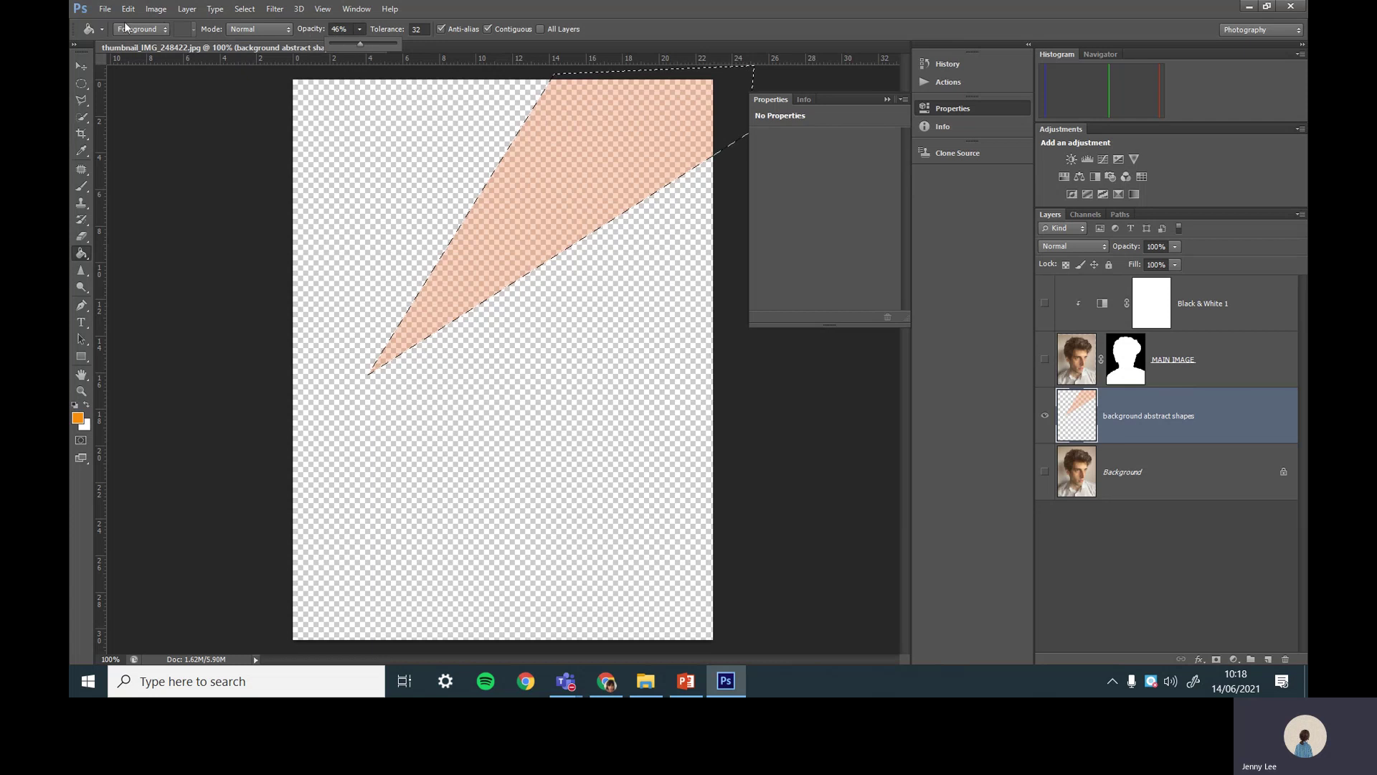
drag(363, 45, 403, 49)
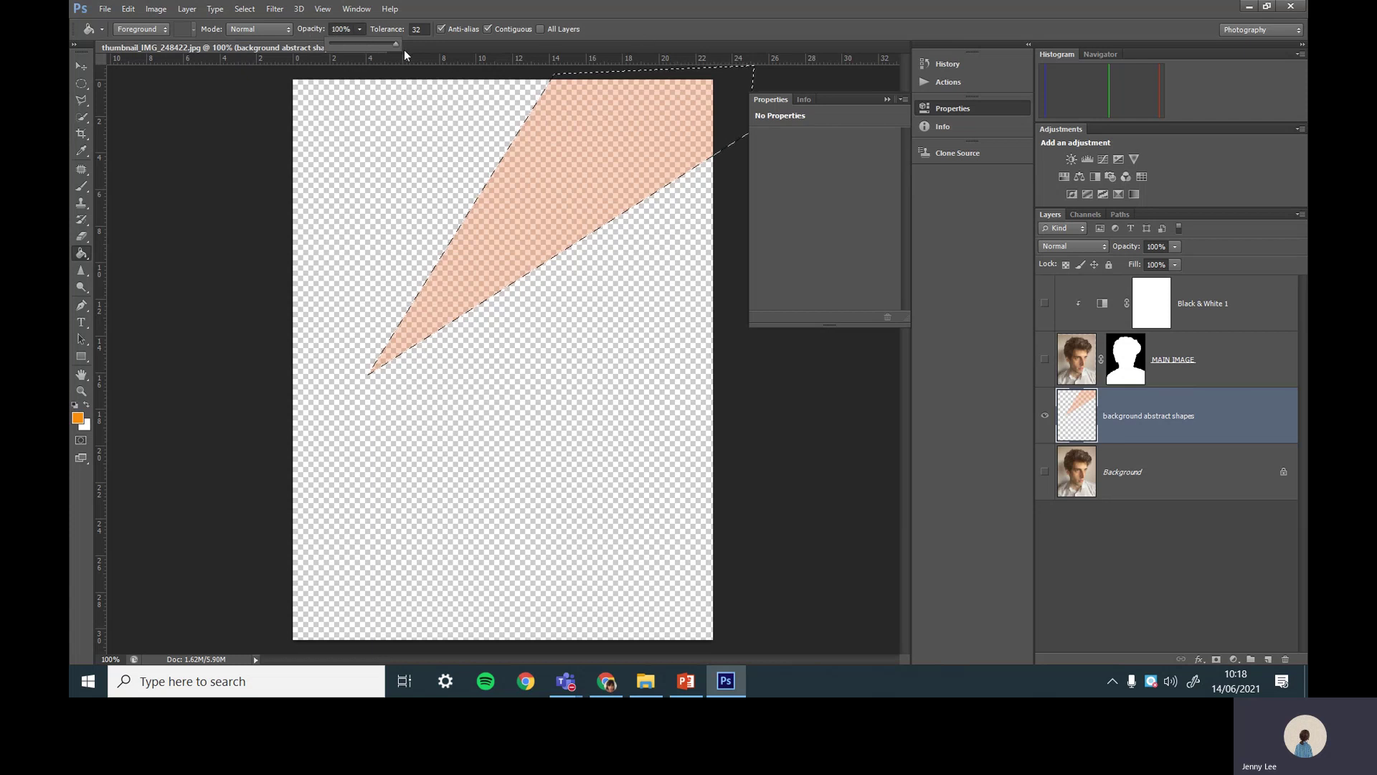
click(600, 107)
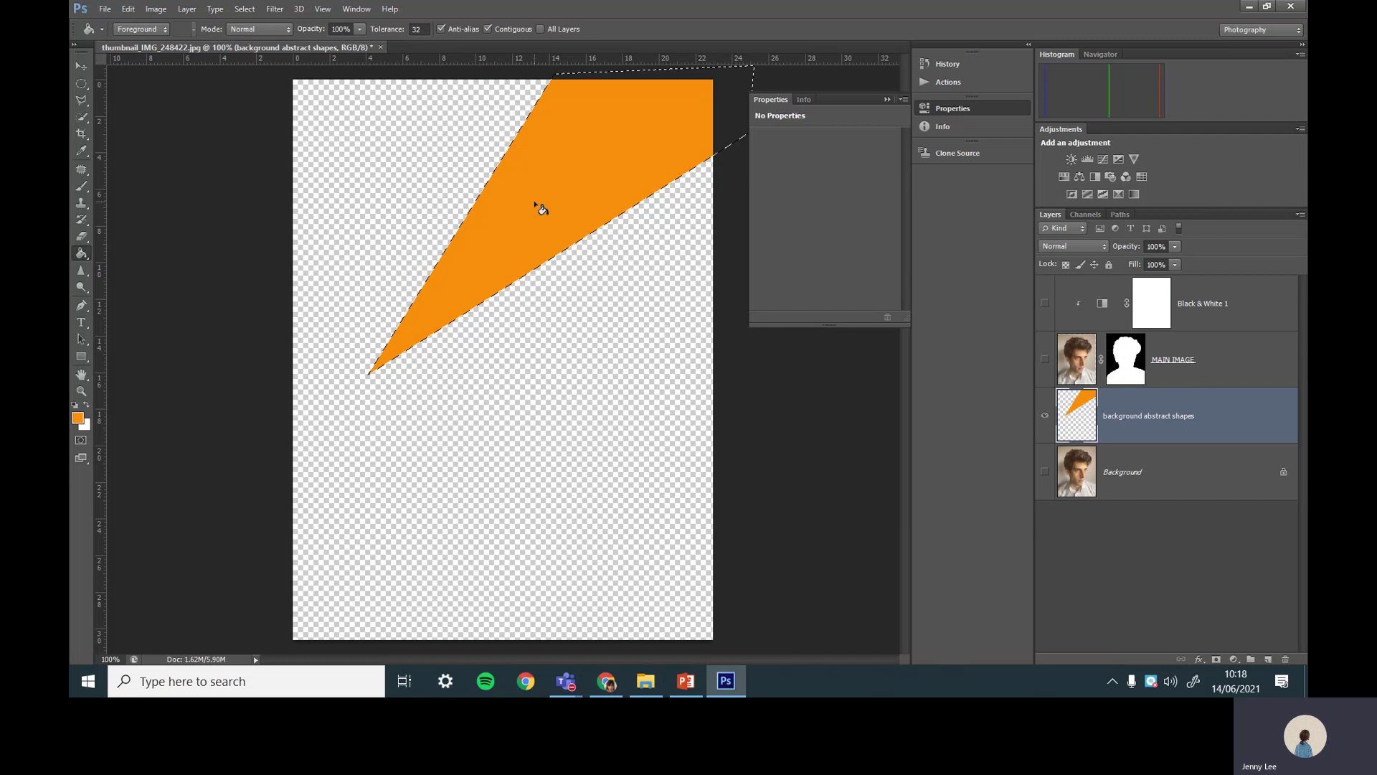
key(ctrl+d)
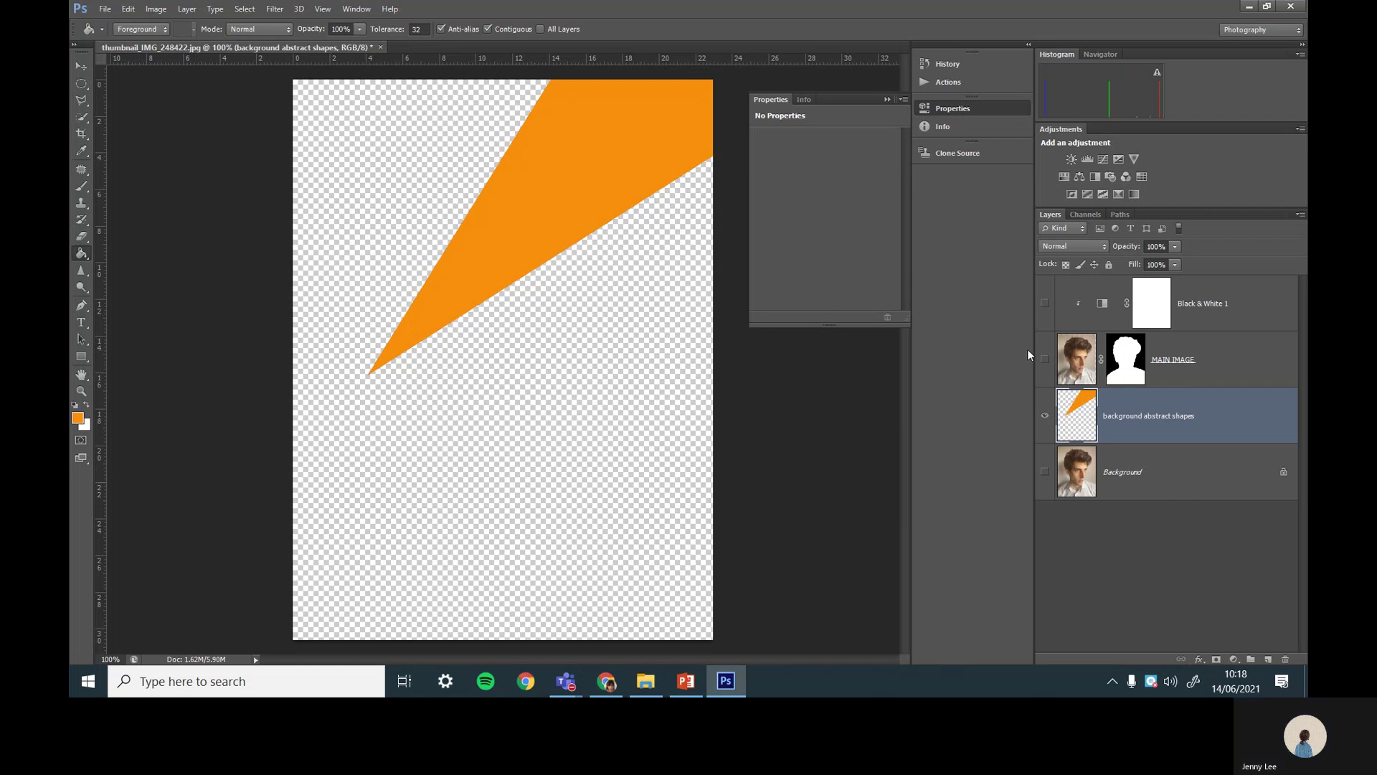
- Toggle the portrait and black-and-white adjustment to compare, leaving both hidden
click(1045, 362)
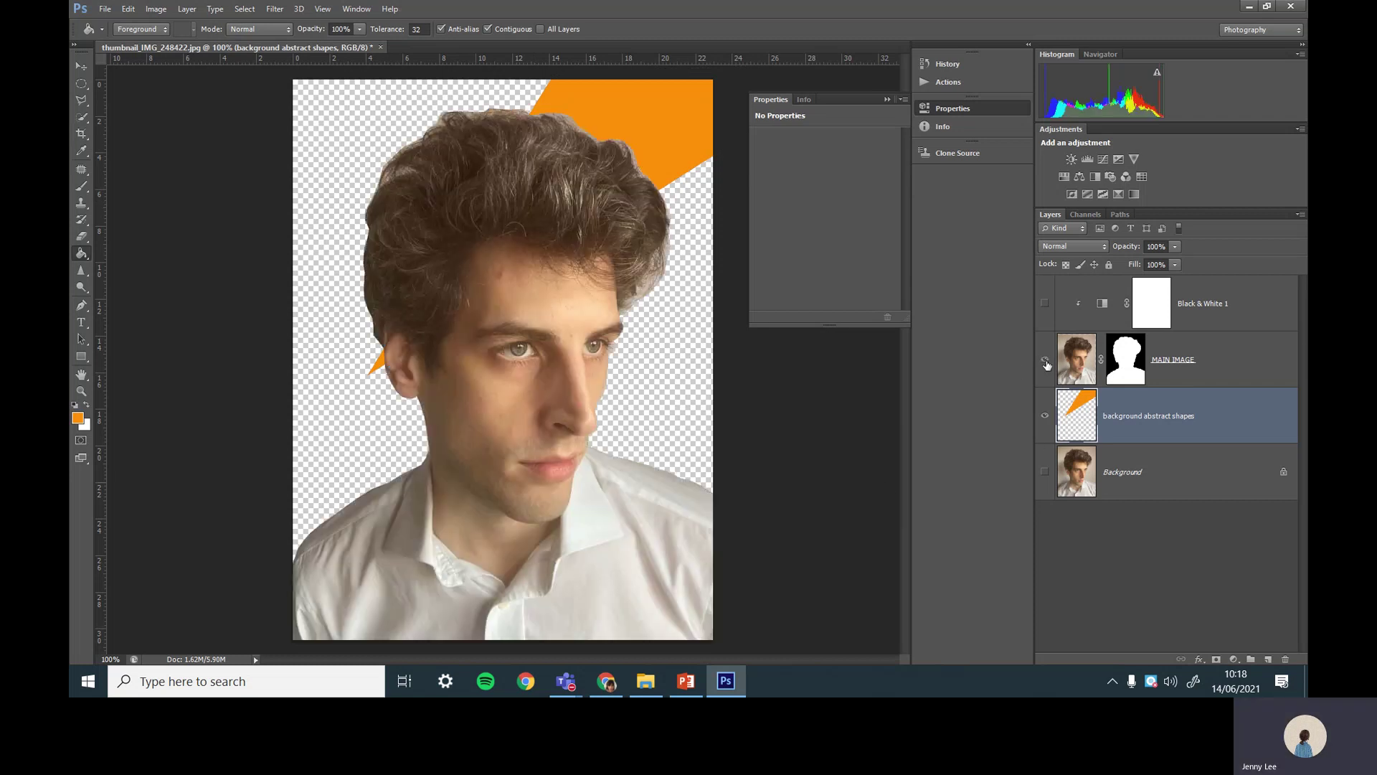
click(1045, 361)
click(1045, 362)
click(1045, 304)
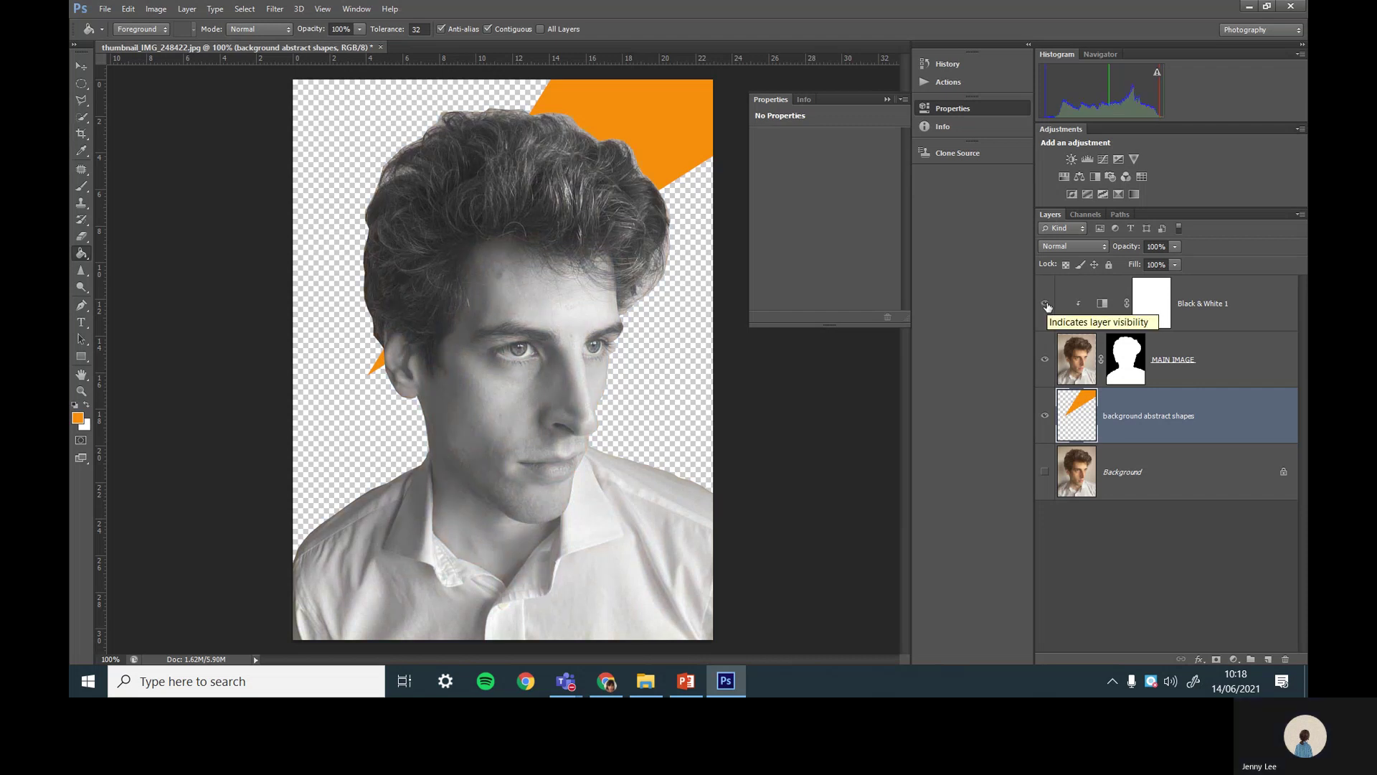
click(1045, 304)
click(1046, 359)
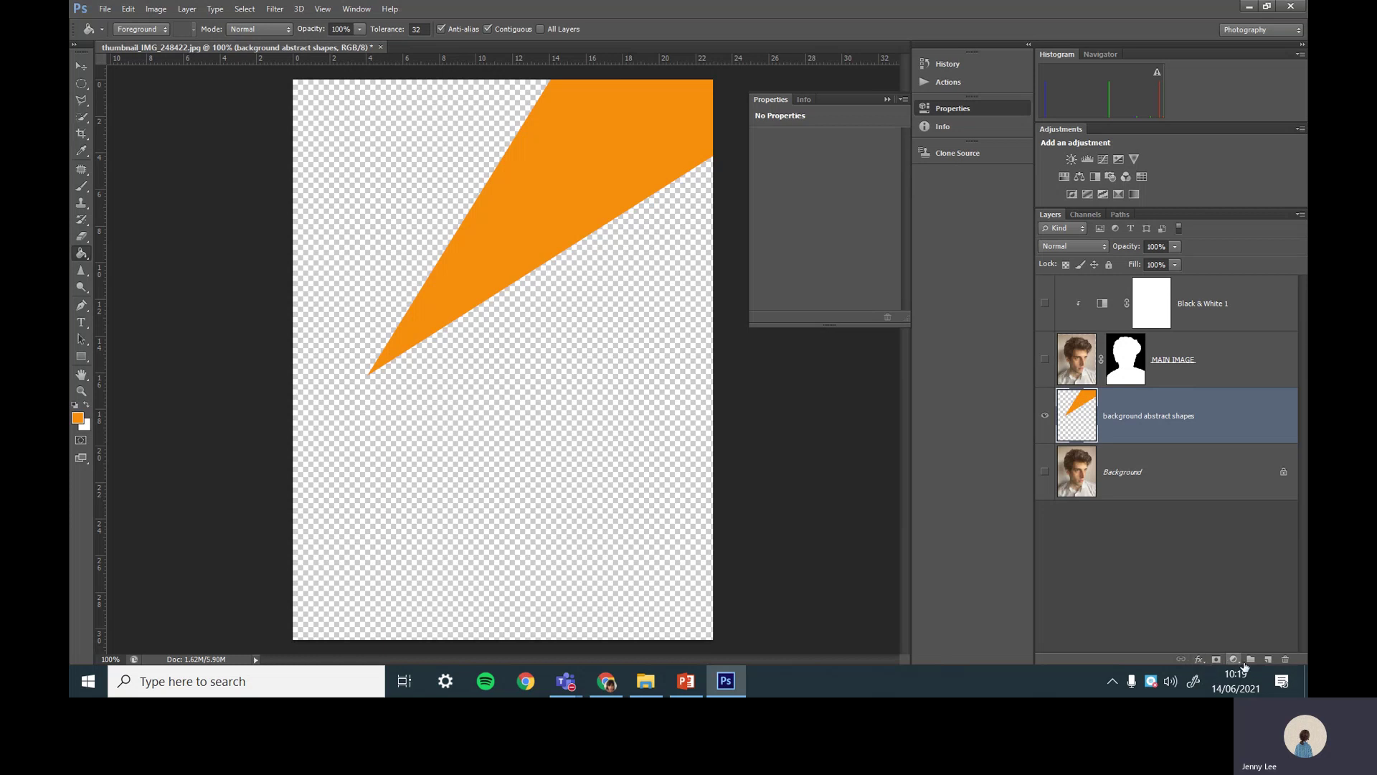
- Add a new empty layer named 'curved shapes'
click(1266, 660)
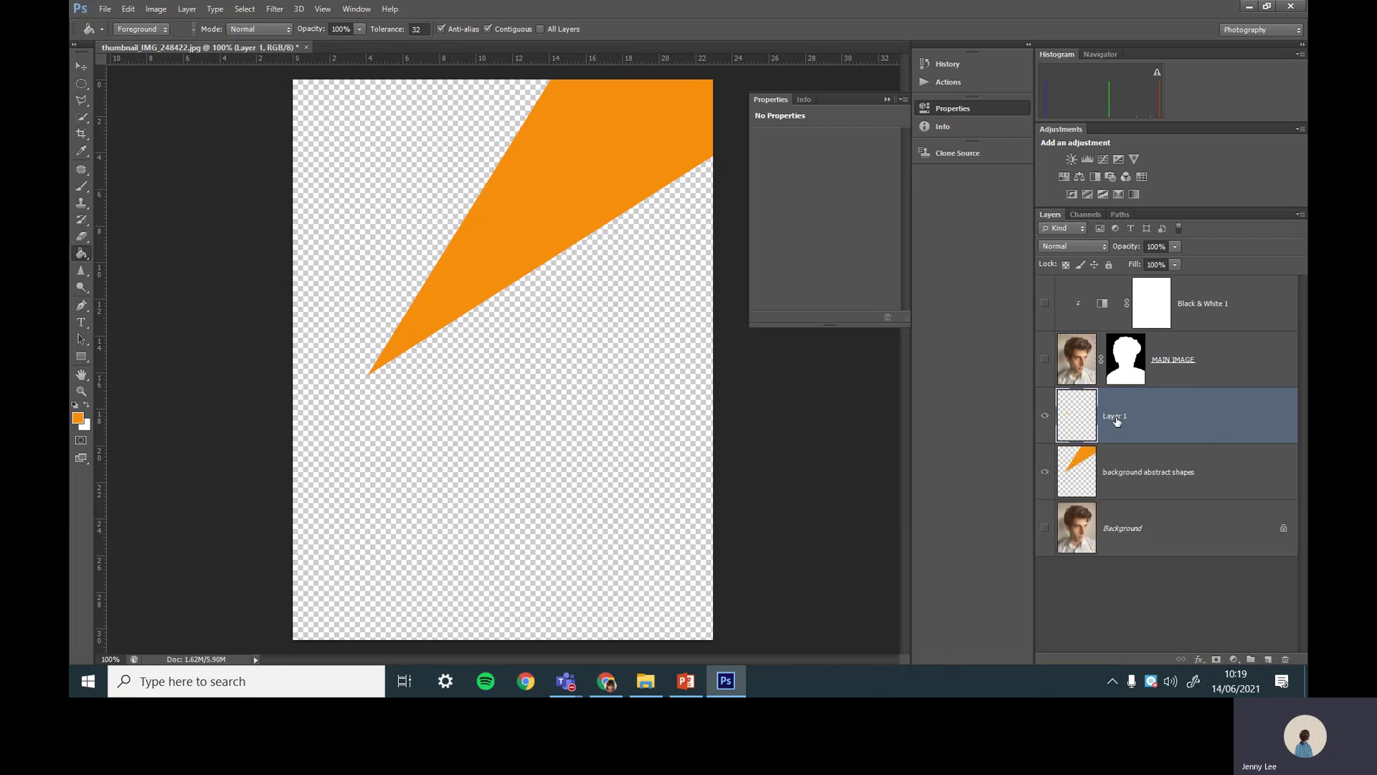
double_click(1116, 419)
text(shapes)
click(1174, 412)
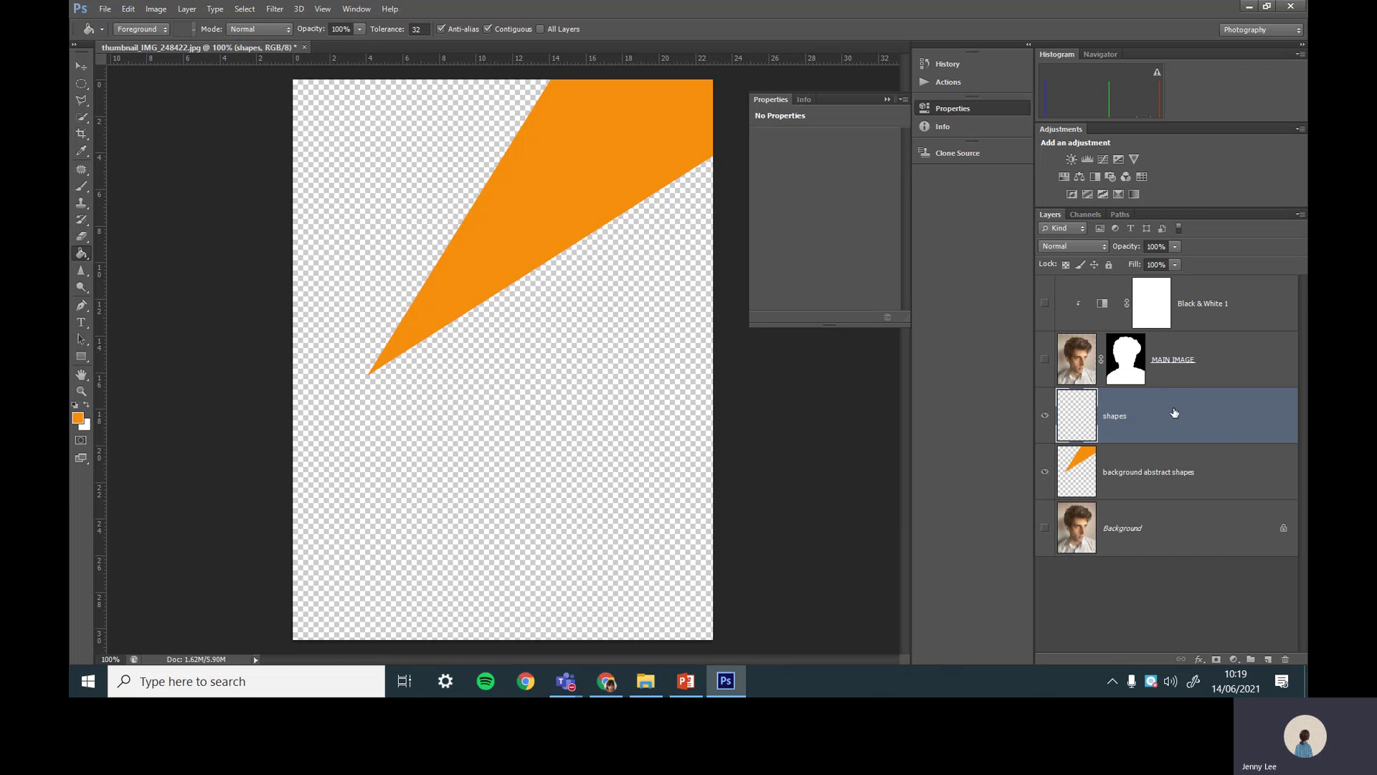
click(1105, 417)
text(curves)
key(Return)
- Rename 'background abstract shapes' to 'angular shapes' and make curved shapes the active layer
double_click(1153, 475)
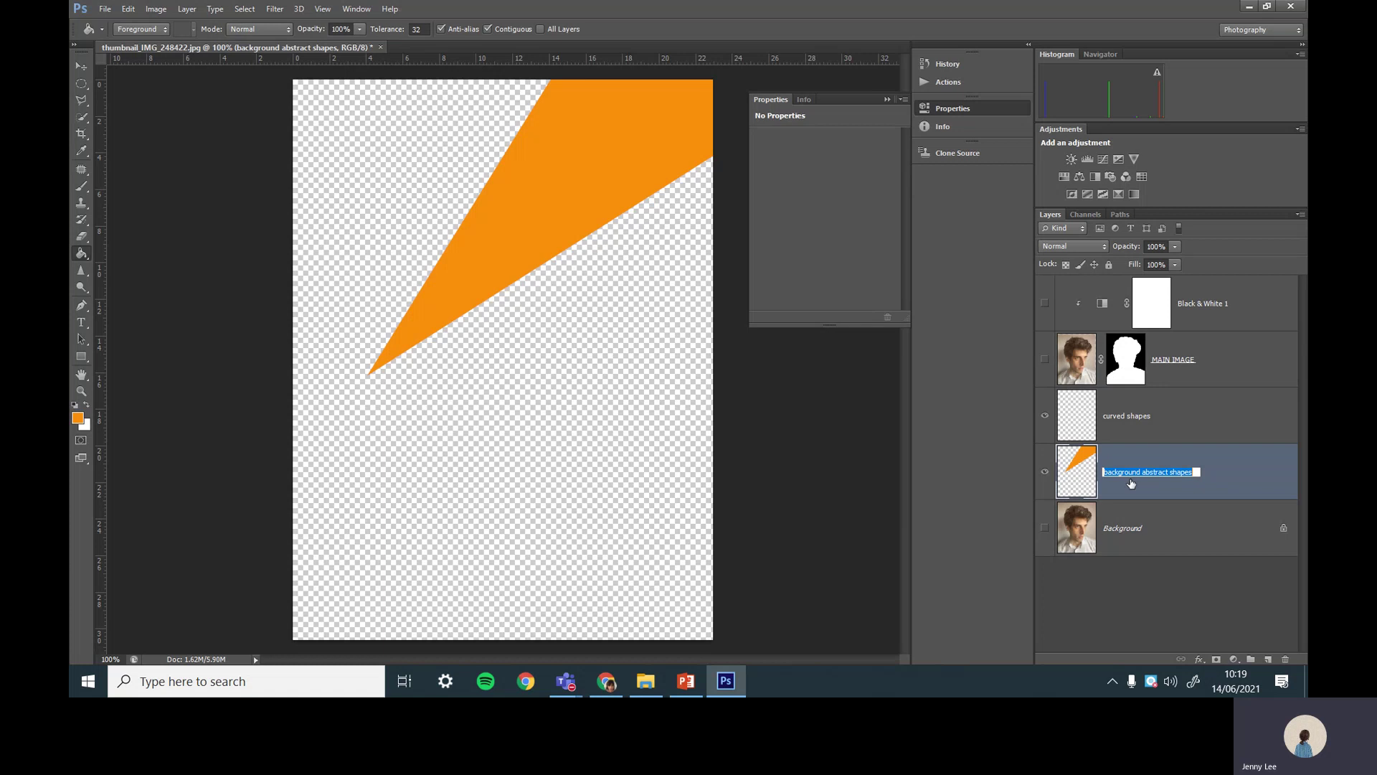
click(1106, 471)
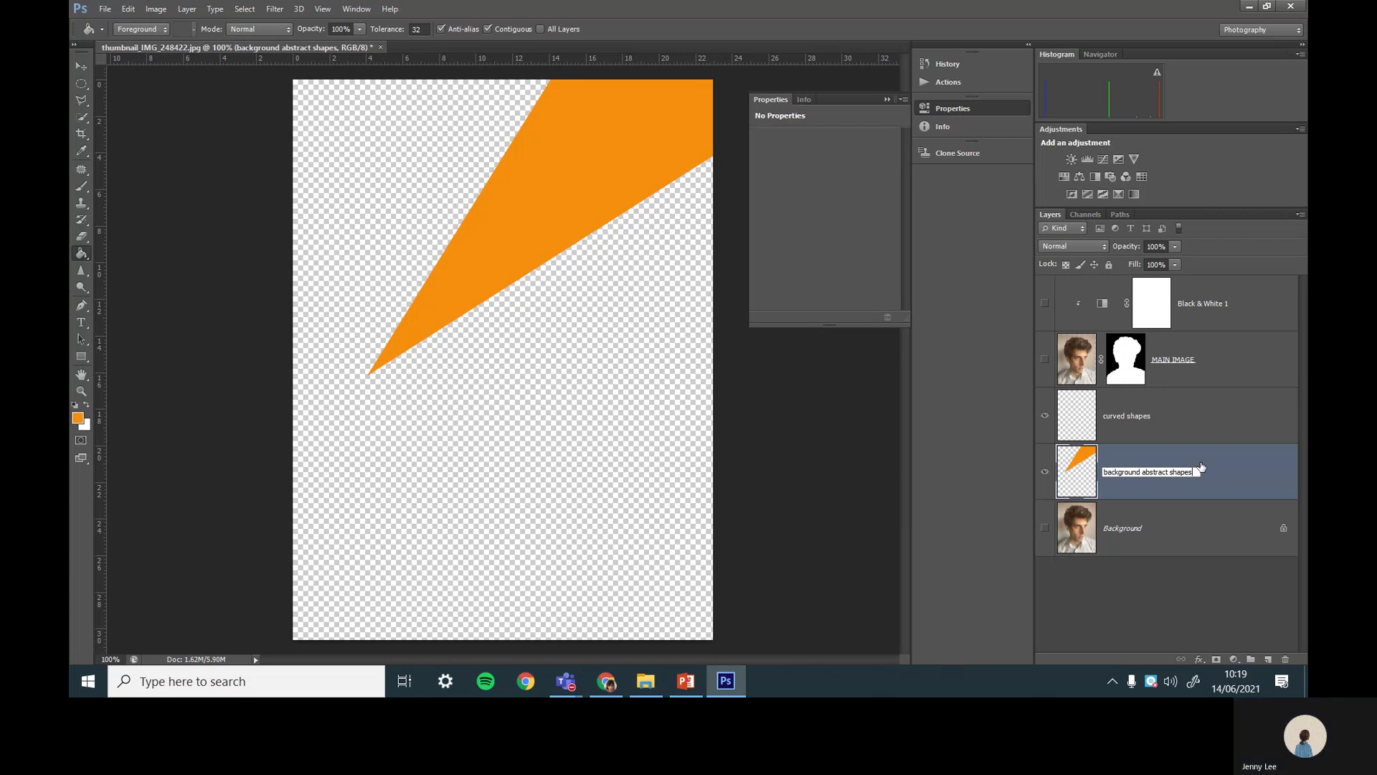
double_click(1120, 472)
text(angurlar)
key(Delete)
key(Delete)
key(Delete)
key(Delete)
key(Delete)
key(Delete)
key(Delete)
key(Delete)
key(Return)
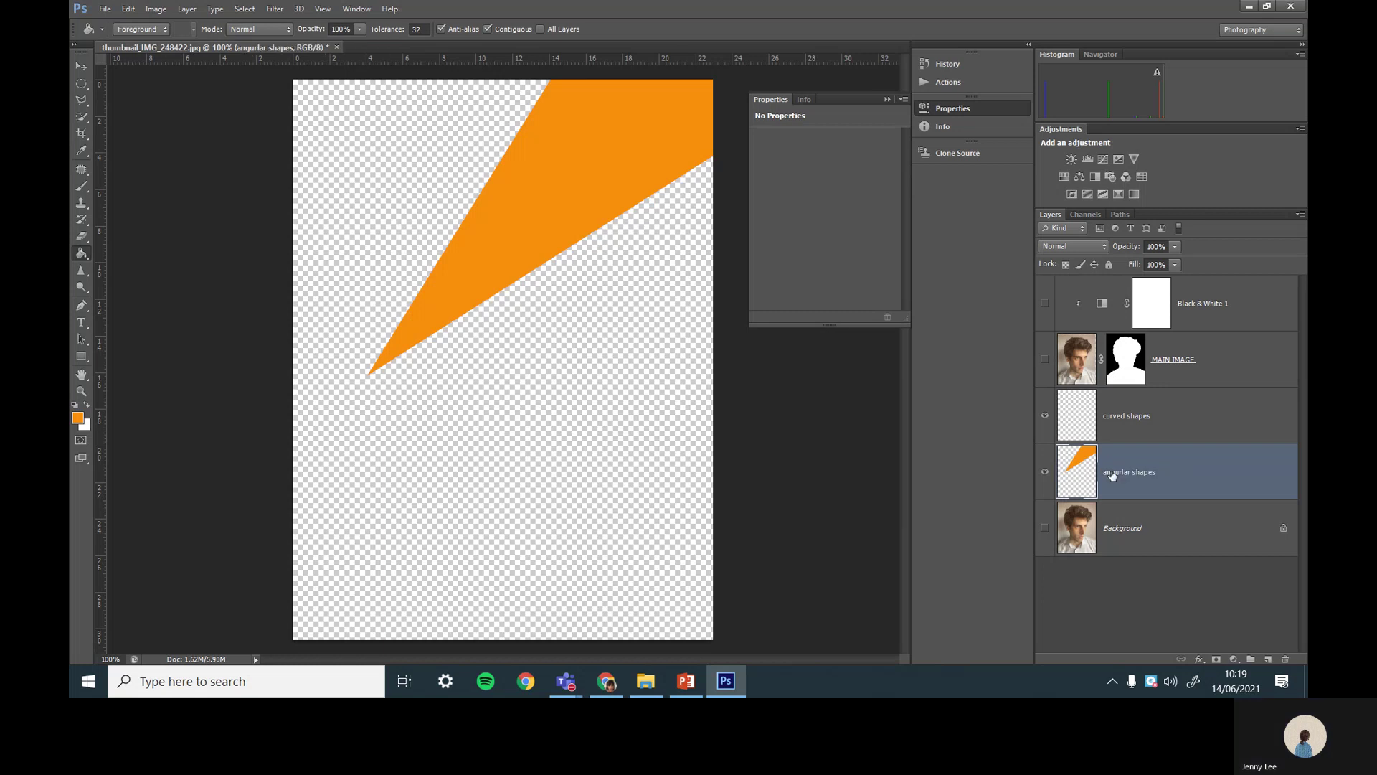
click(1159, 420)
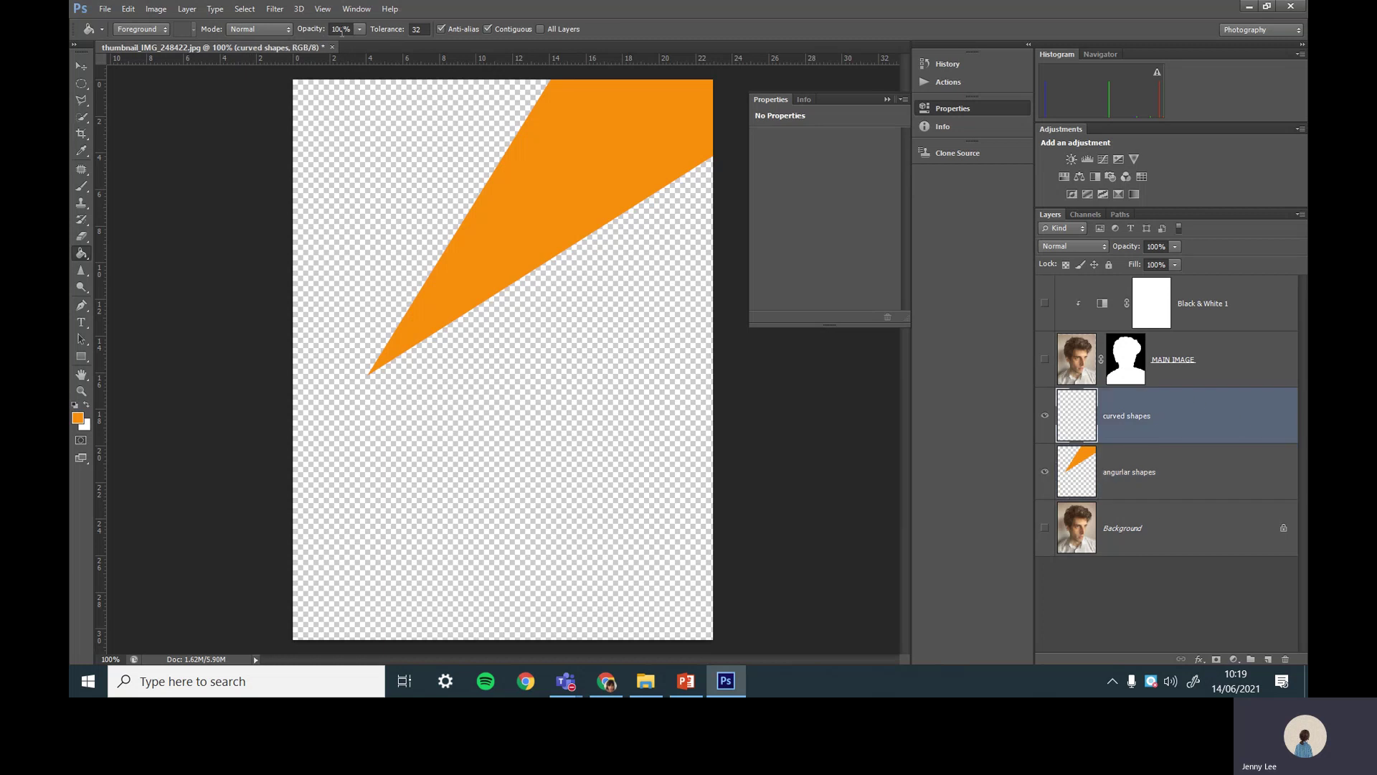
- Switch to the Lasso Tool and outline a curved freehand blob on the left side
click(89, 84)
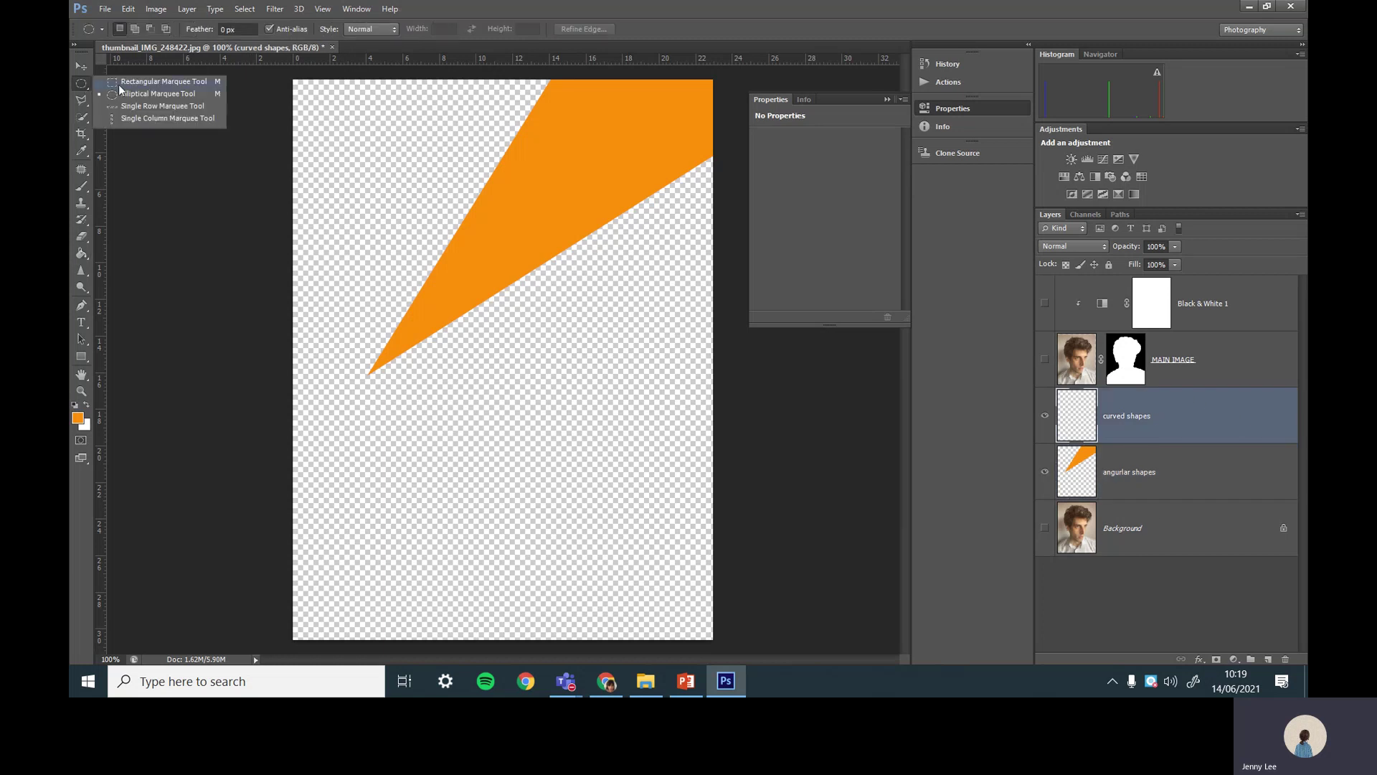
click(85, 87)
click(83, 102)
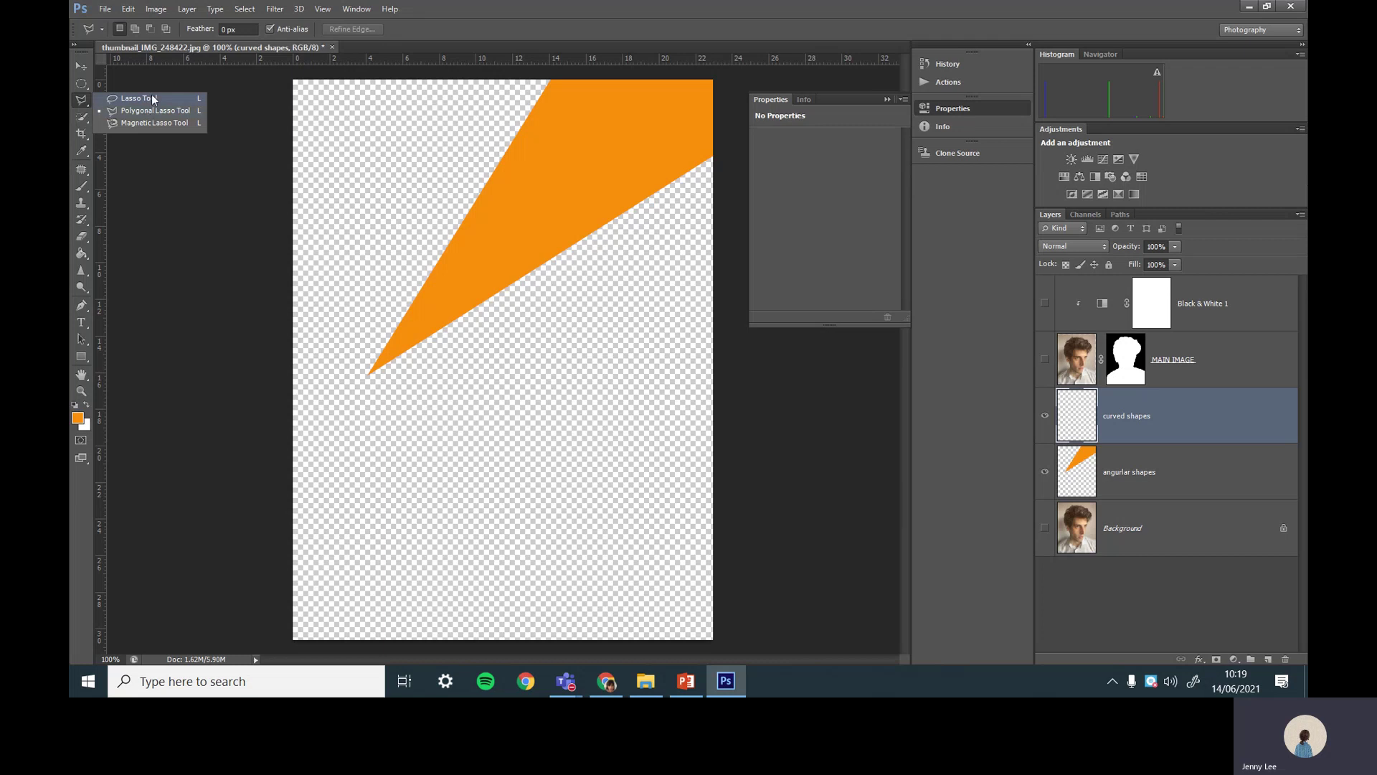
click(152, 98)
mouse_move(385, 115)
mouse_down()
mouse_move(342, 134)
mouse_move(335, 171)
mouse_move(357, 181)
mouse_move(369, 214)
mouse_move(341, 263)
mouse_move(330, 341)
mouse_move(346, 408)
mouse_move(460, 448)
mouse_move(485, 404)
mouse_move(444, 333)
mouse_move(457, 283)
mouse_move(518, 258)
mouse_move(512, 170)
mouse_move(384, 117)
mouse_up()
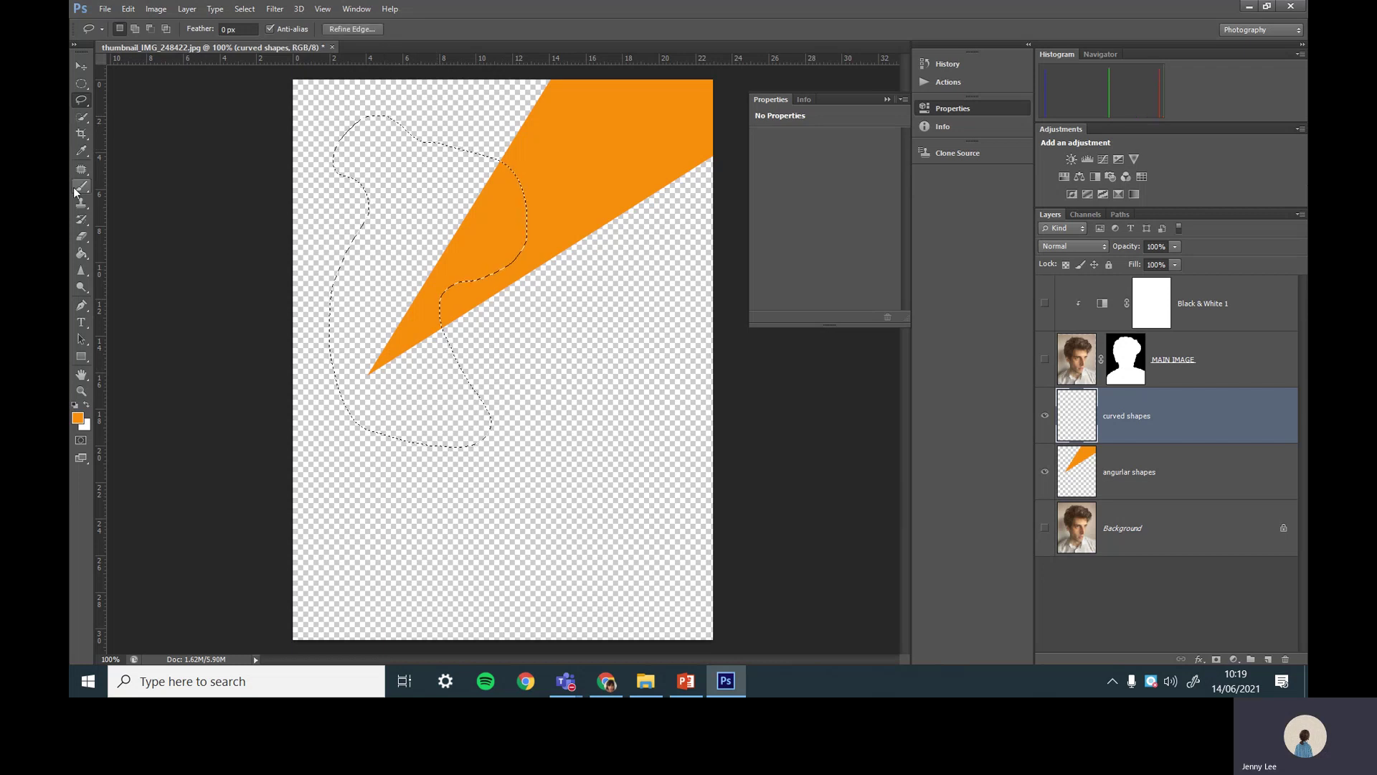
- Set the foreground colour to light blue (5353ea) and fill the curved selection with it
click(81, 253)
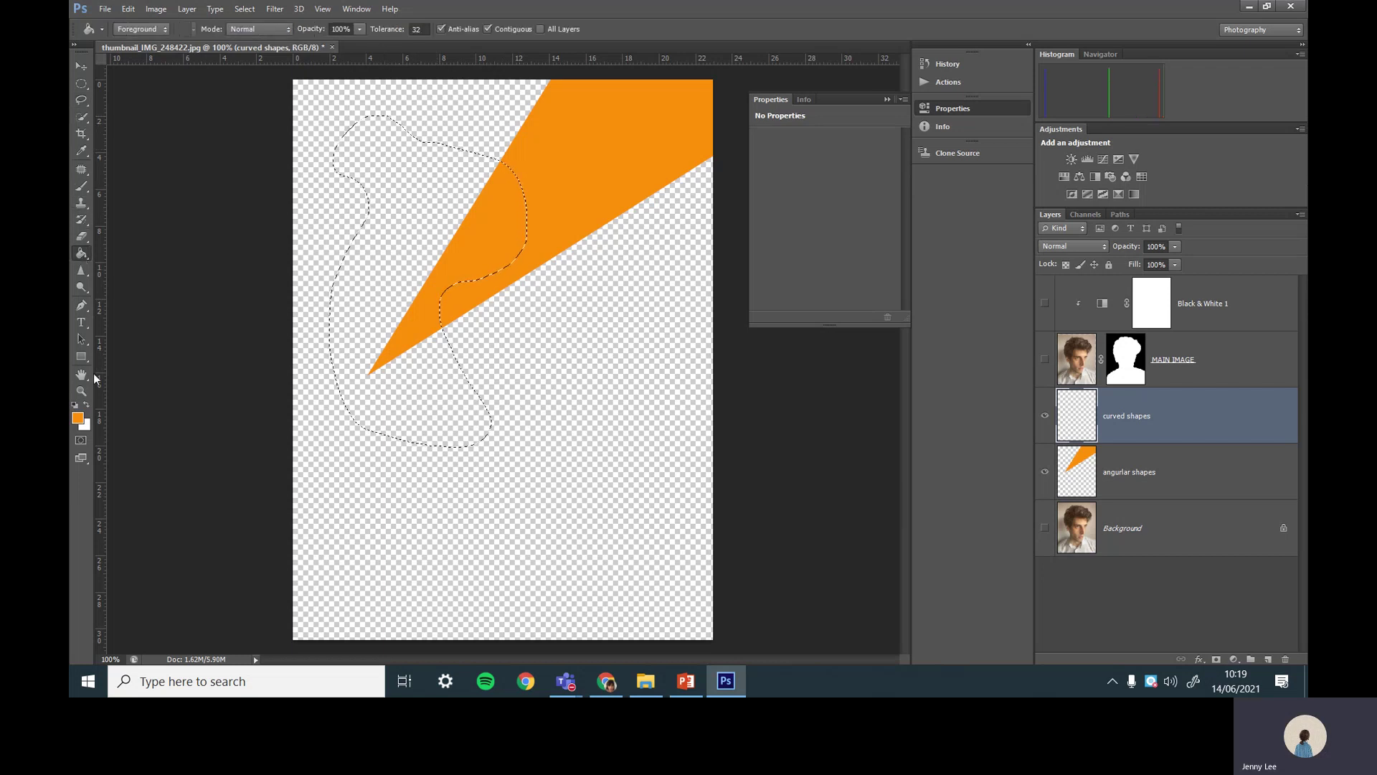
click(78, 418)
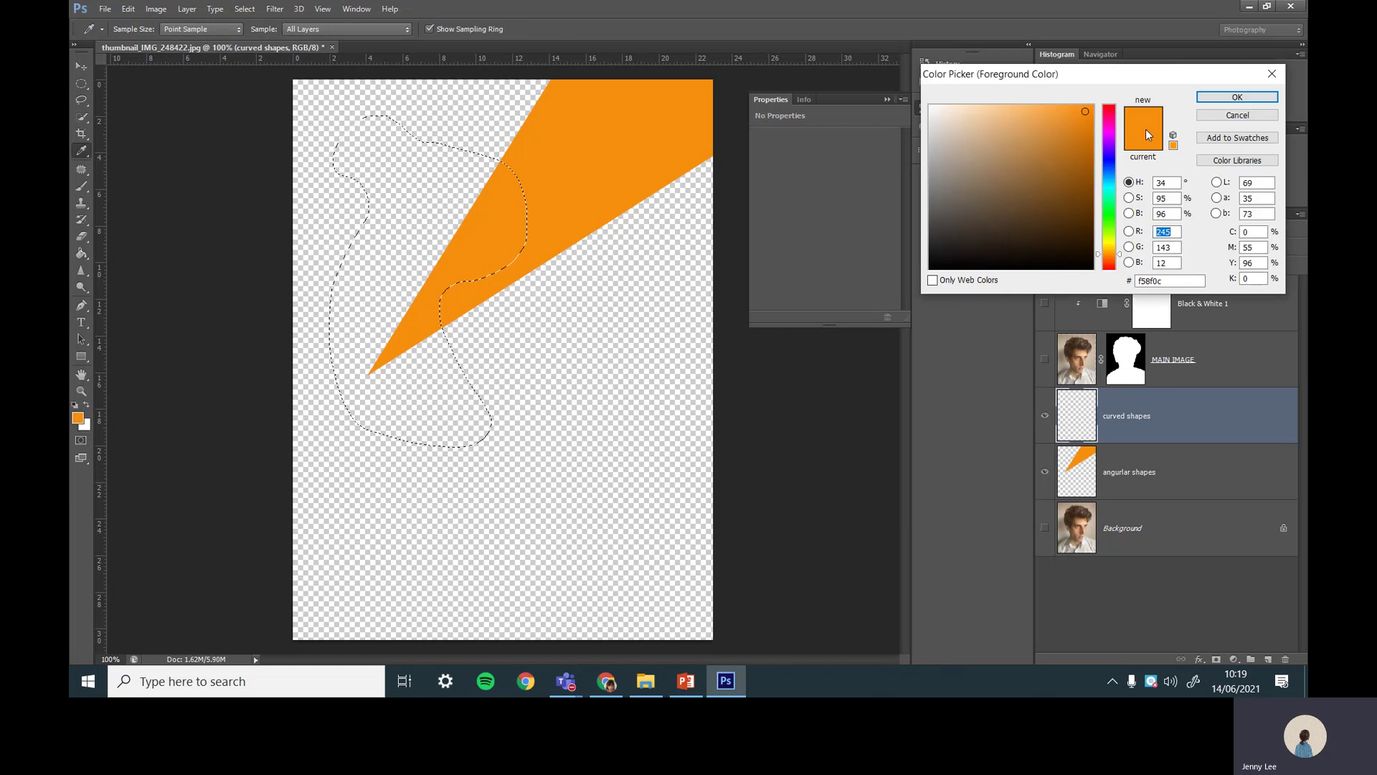
click(1109, 160)
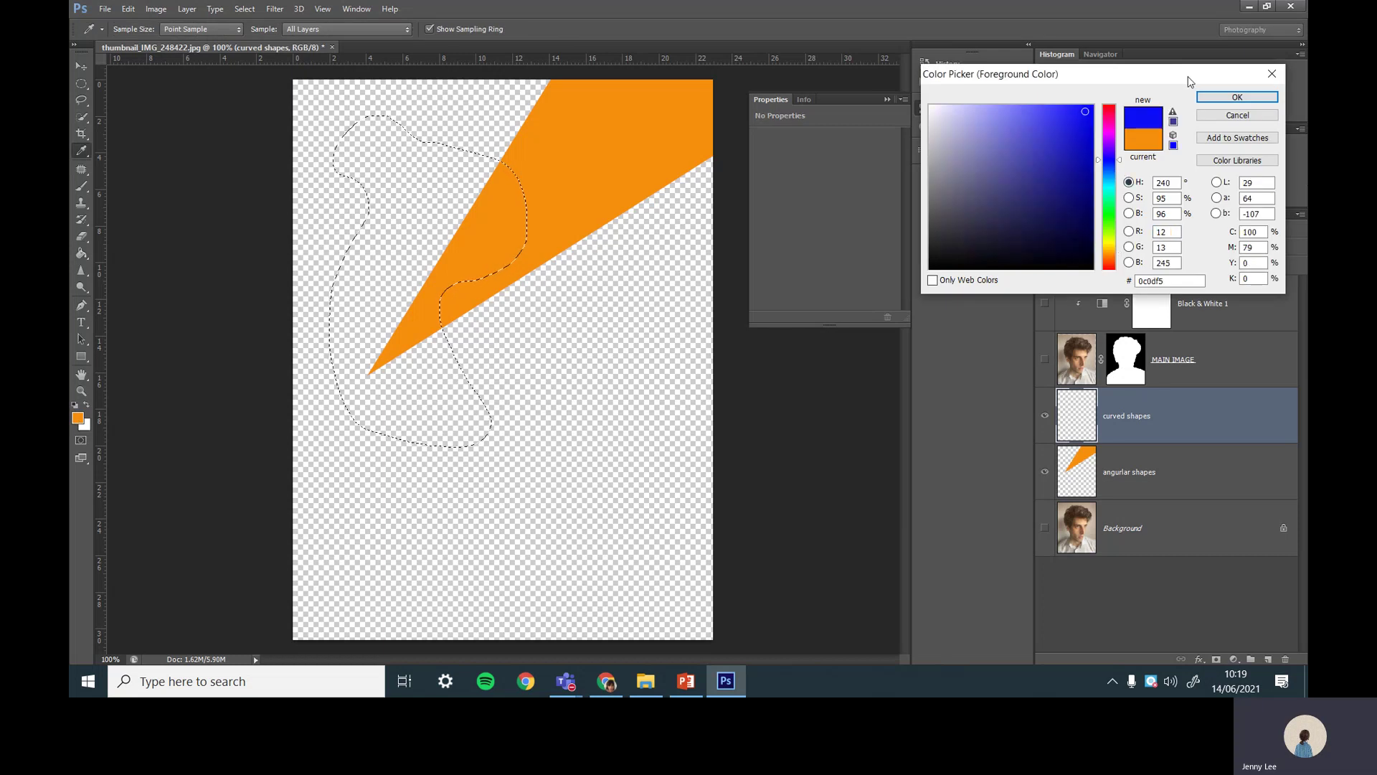
drag(1036, 115, 1025, 109)
click(1238, 97)
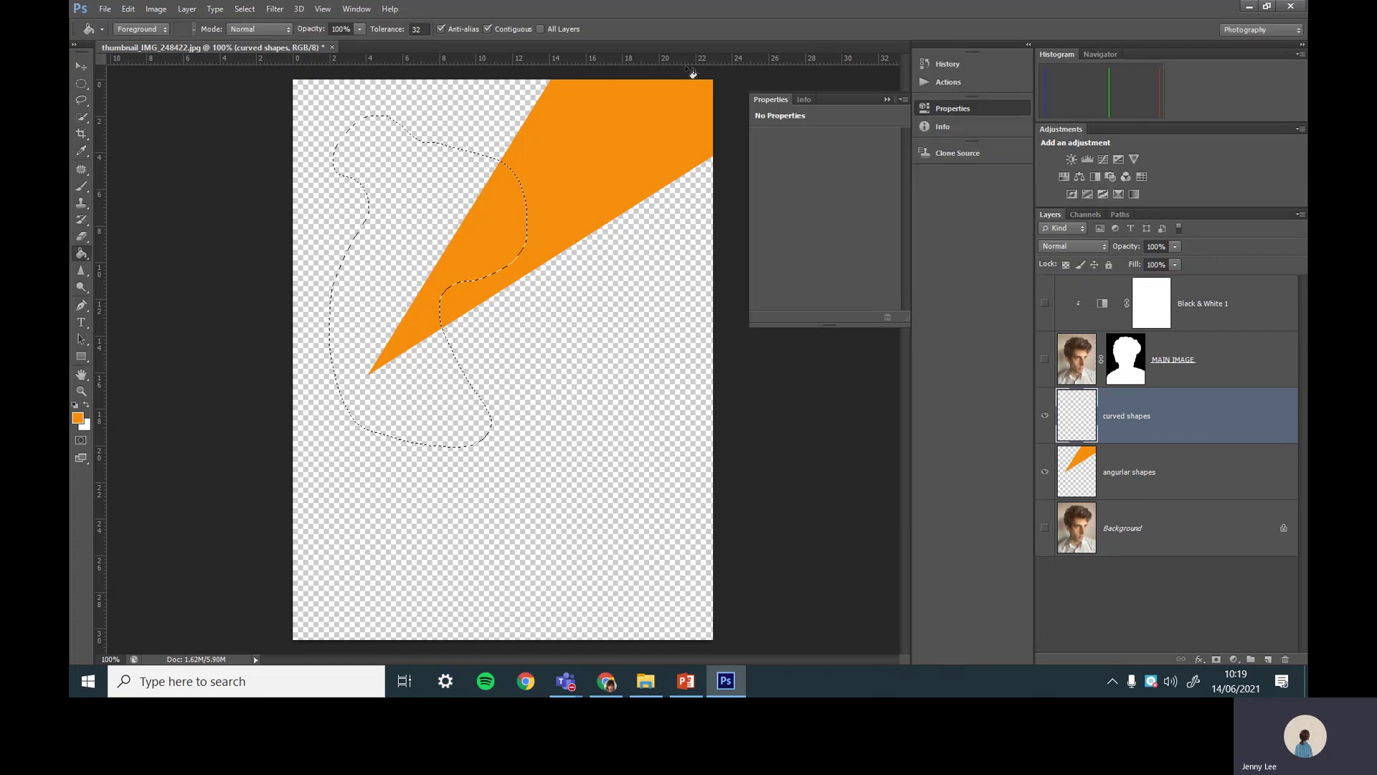
click(399, 185)
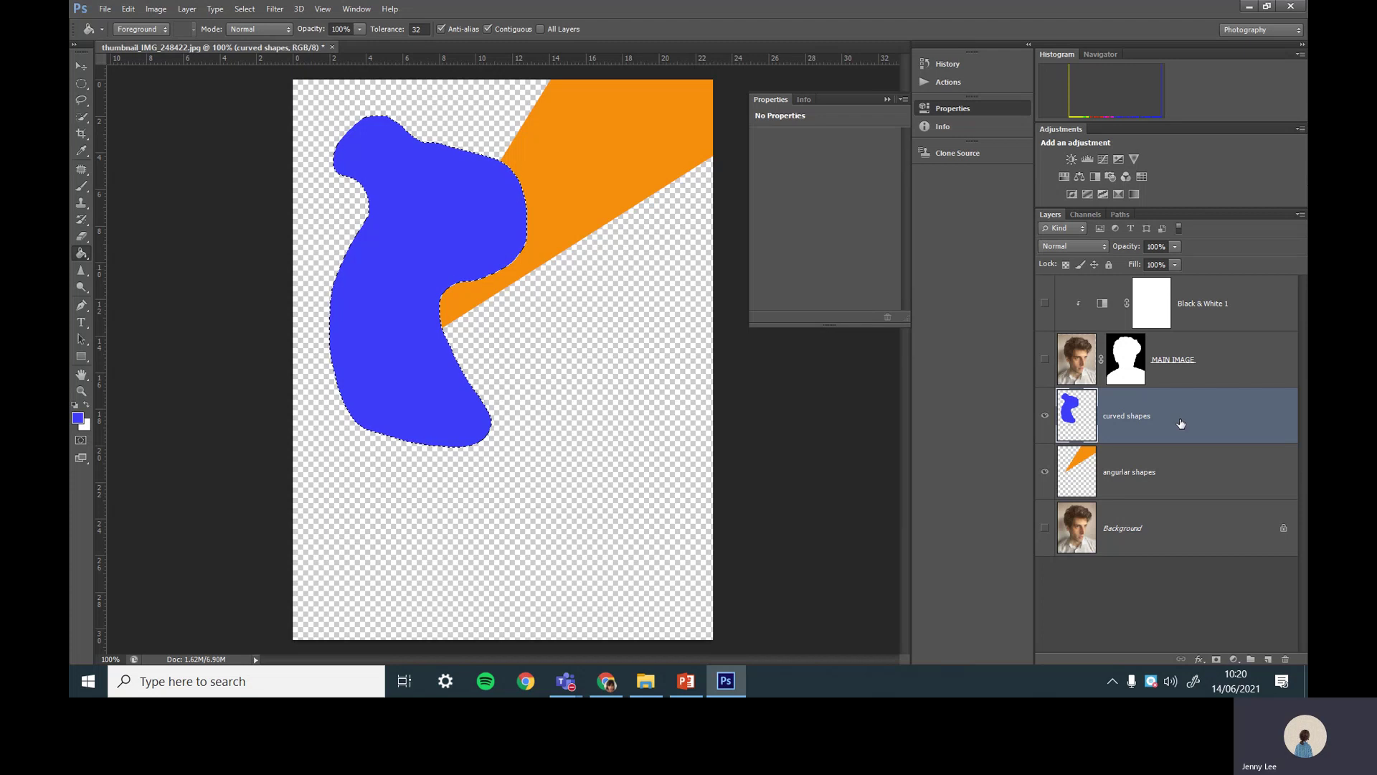
- Deselect the blob, show MAIN IMAGE and Black & White 1, and make MAIN IMAGE active
click(1048, 359)
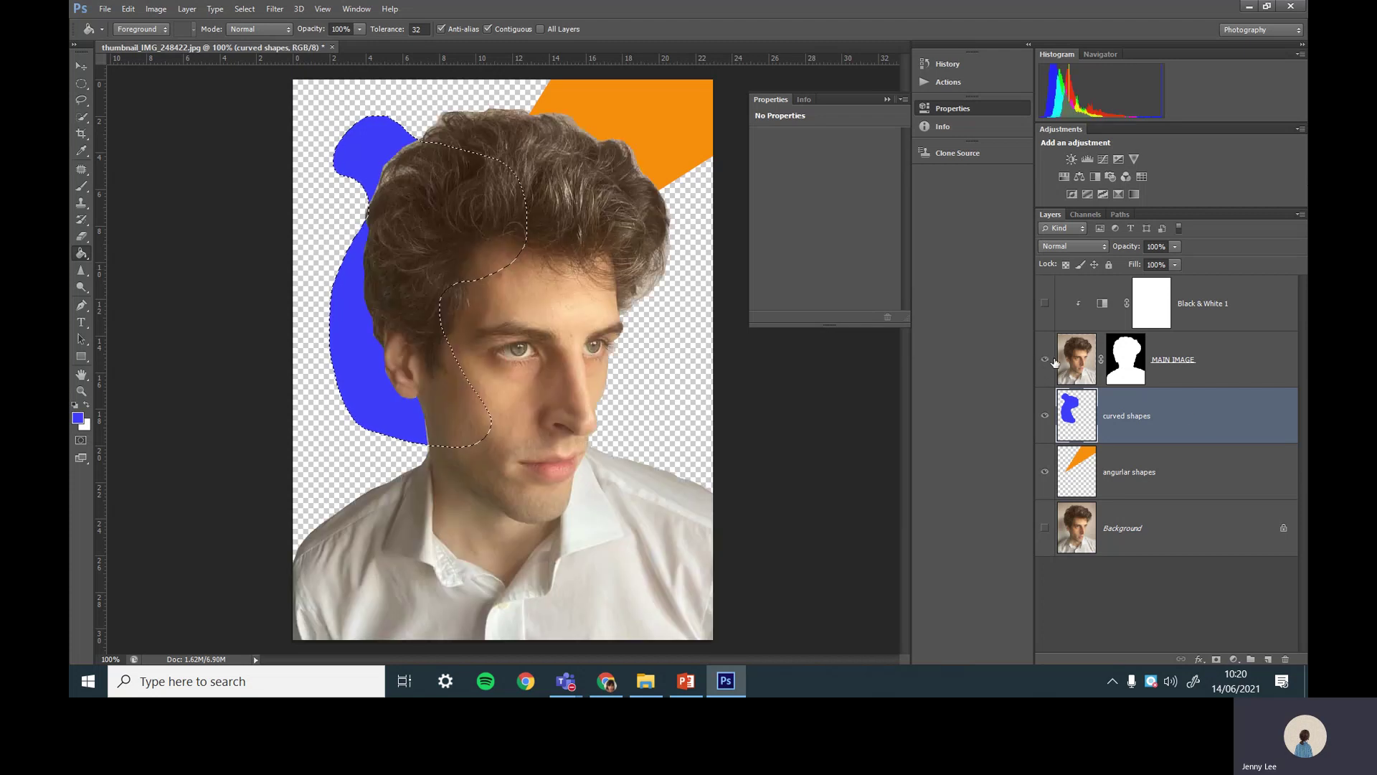
key(ctrl+d)
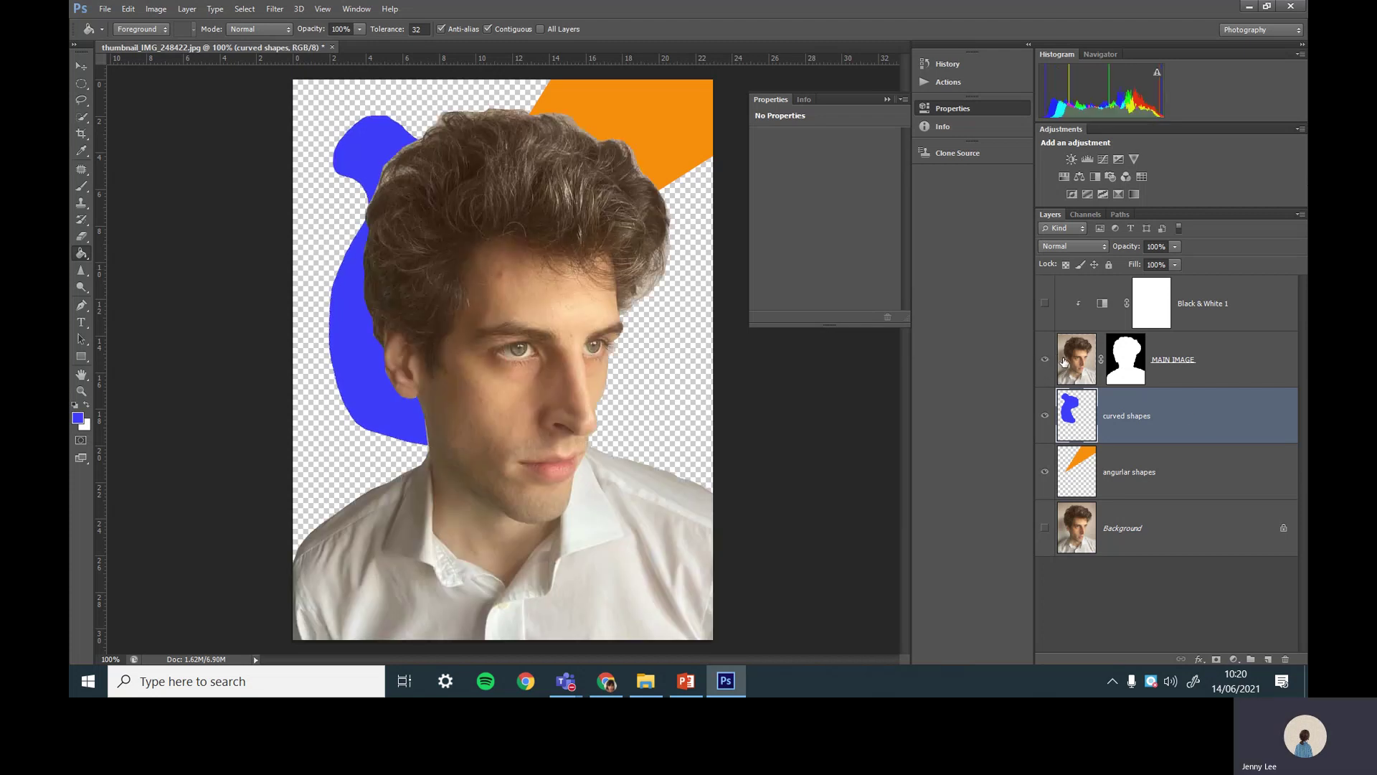
click(1045, 303)
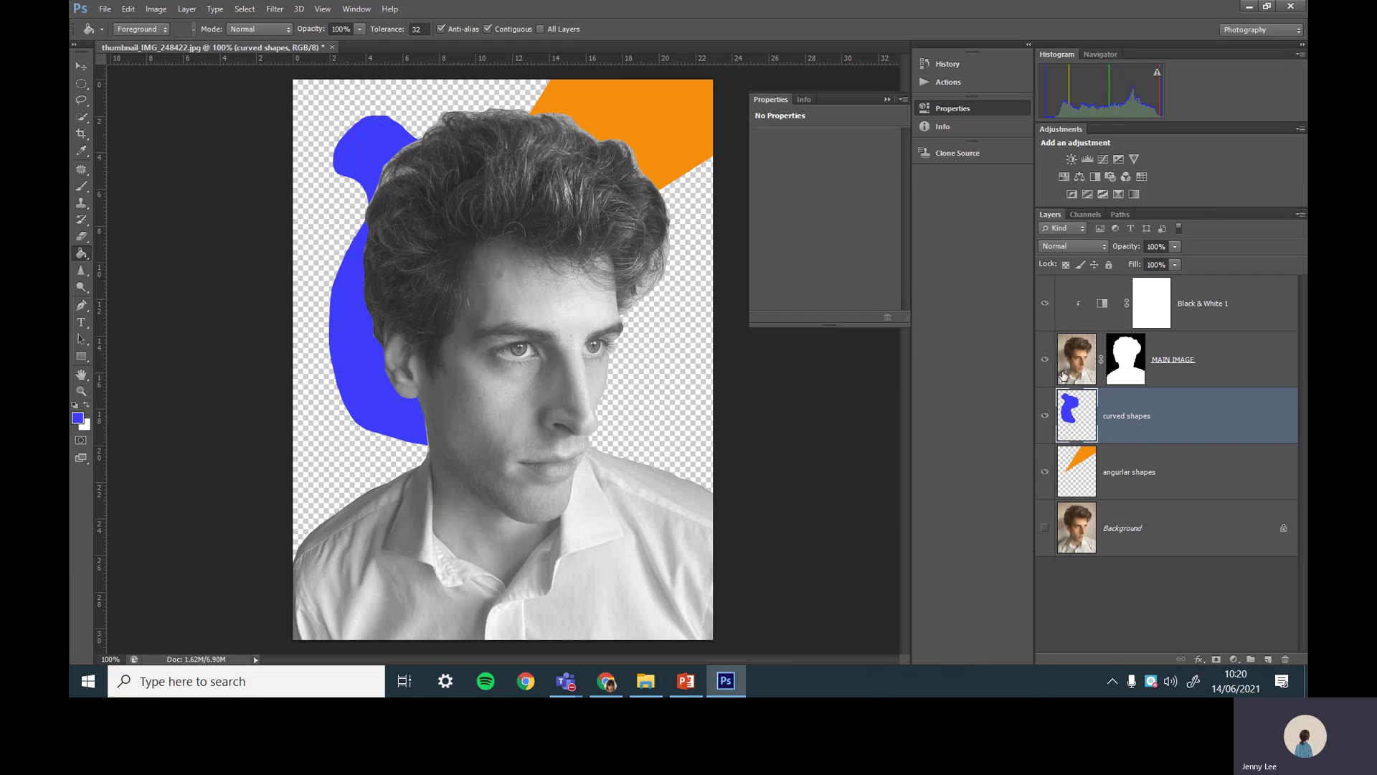
click(1045, 360)
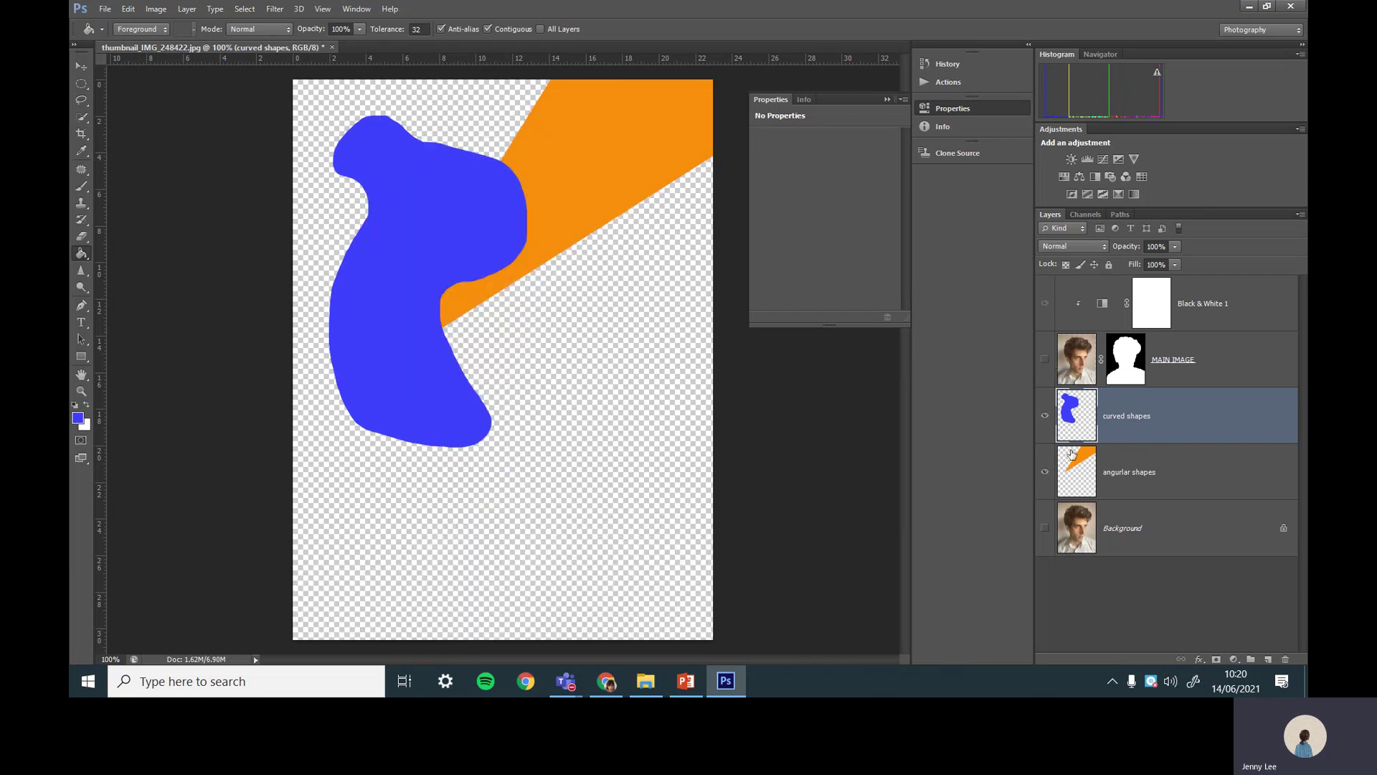
click(1152, 477)
click(1077, 402)
click(1045, 359)
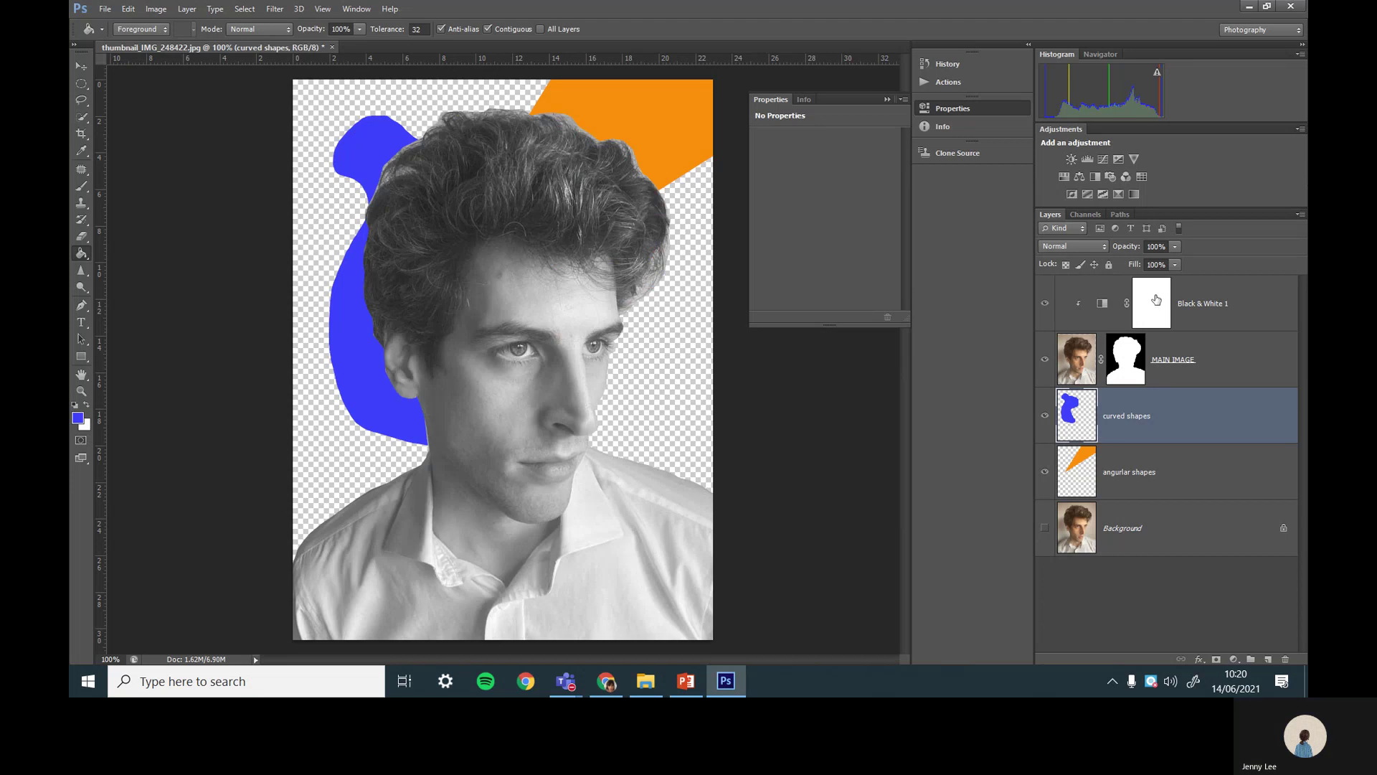
click(1090, 374)
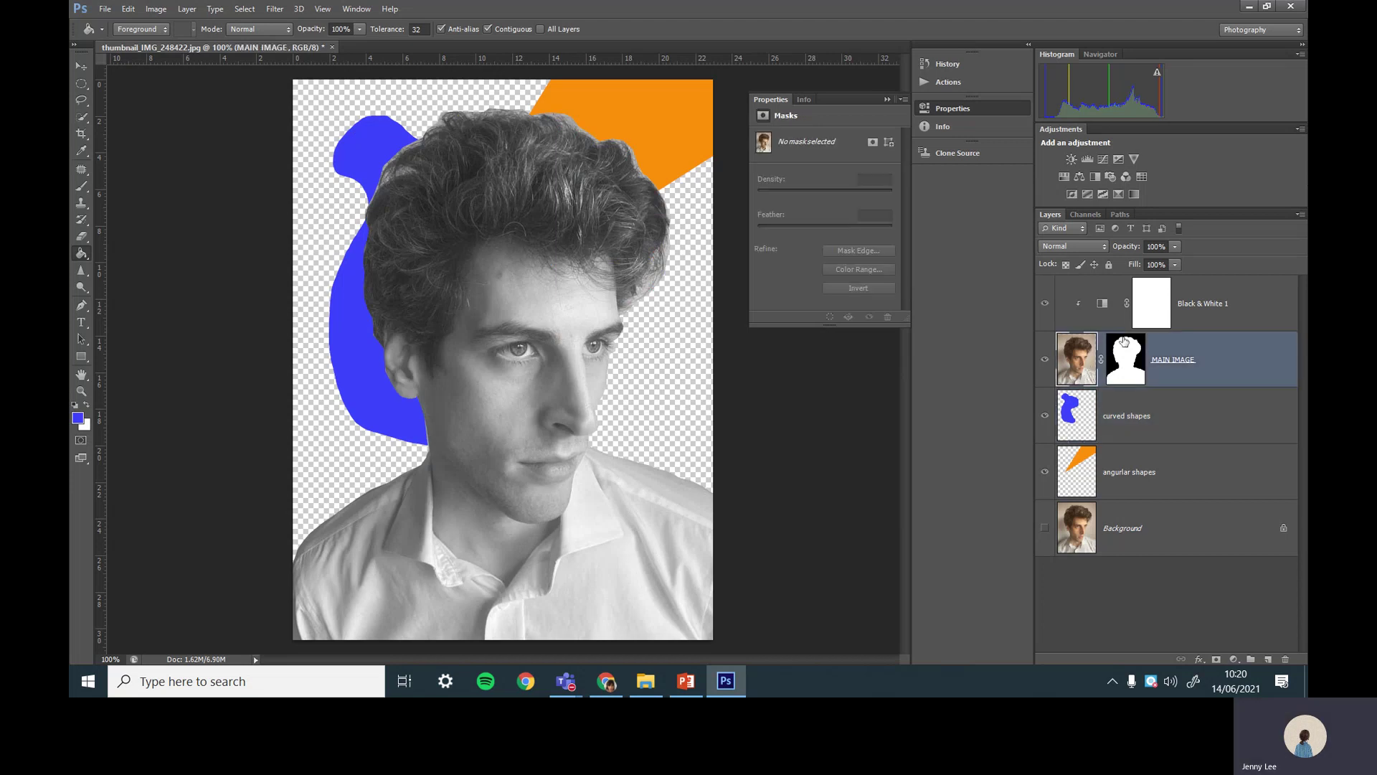